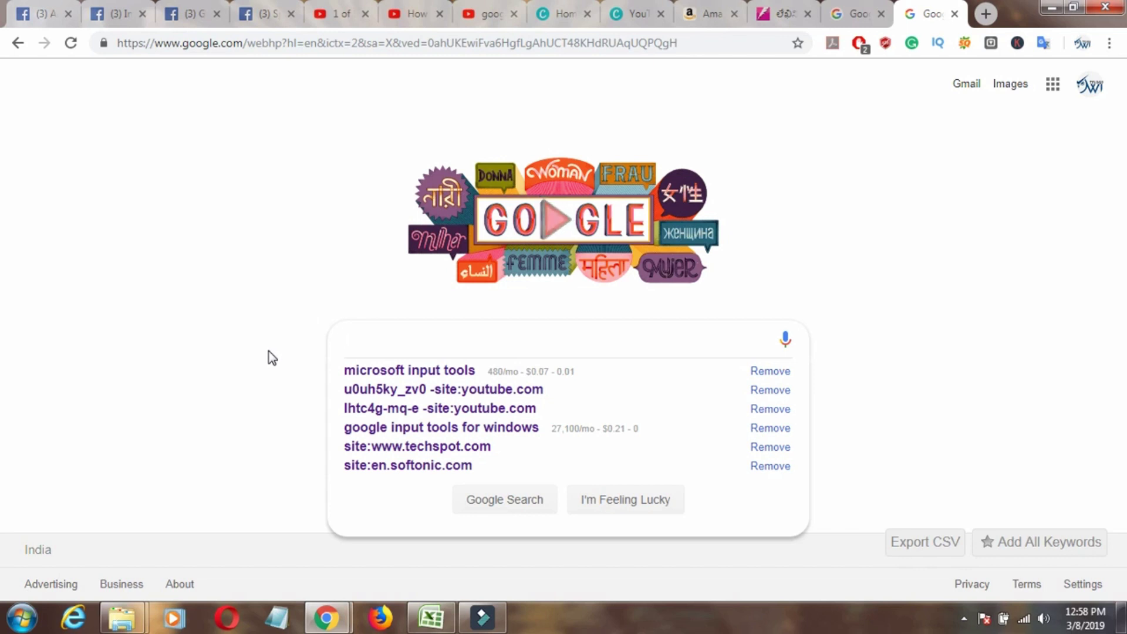
Search Google for 'google input tools' and open the official Google Input Tools homepage.
{"action": "type", "text": "google"}
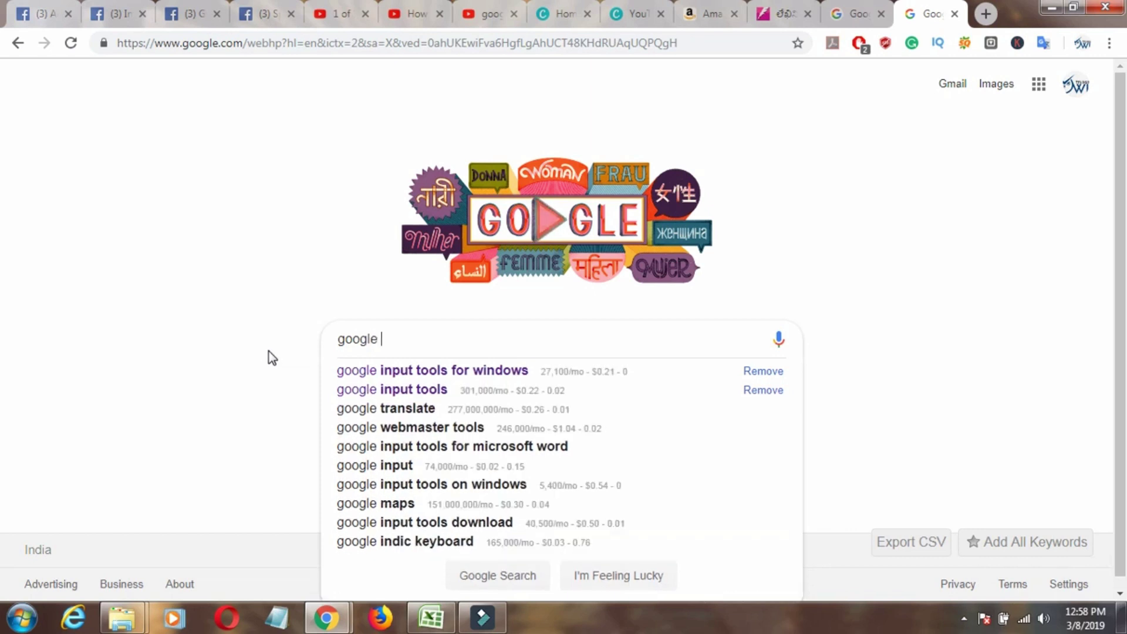
{"action": "key", "text": "Down"}
{"action": "key", "text": "Down"}
{"action": "key", "text": "Return"}
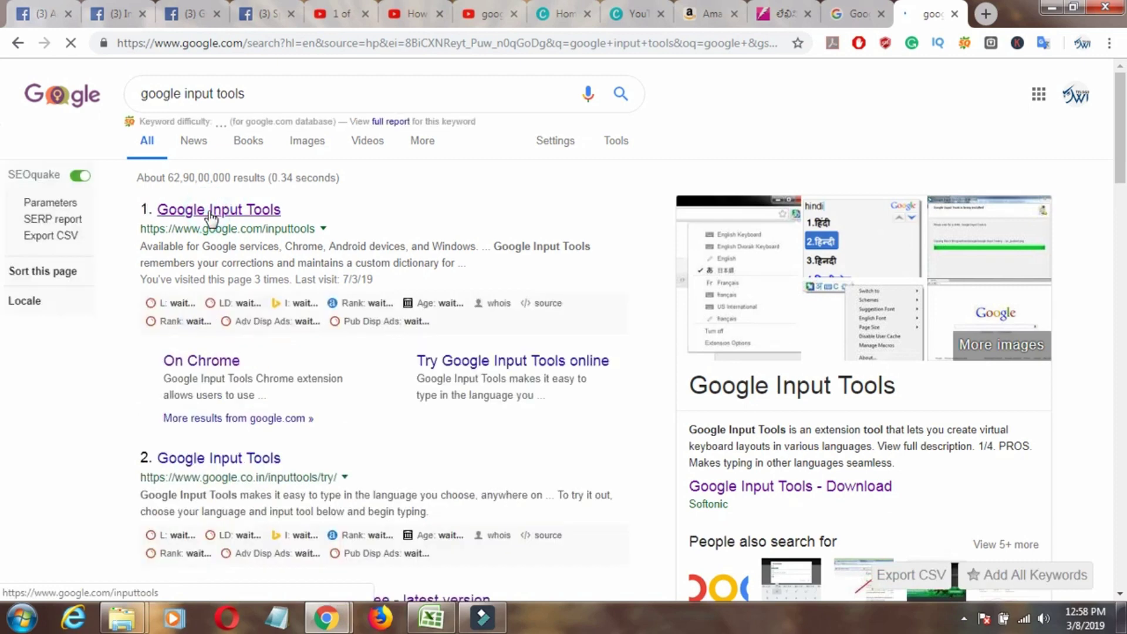
{"action": "left_click", "coordinate": [210, 215]}
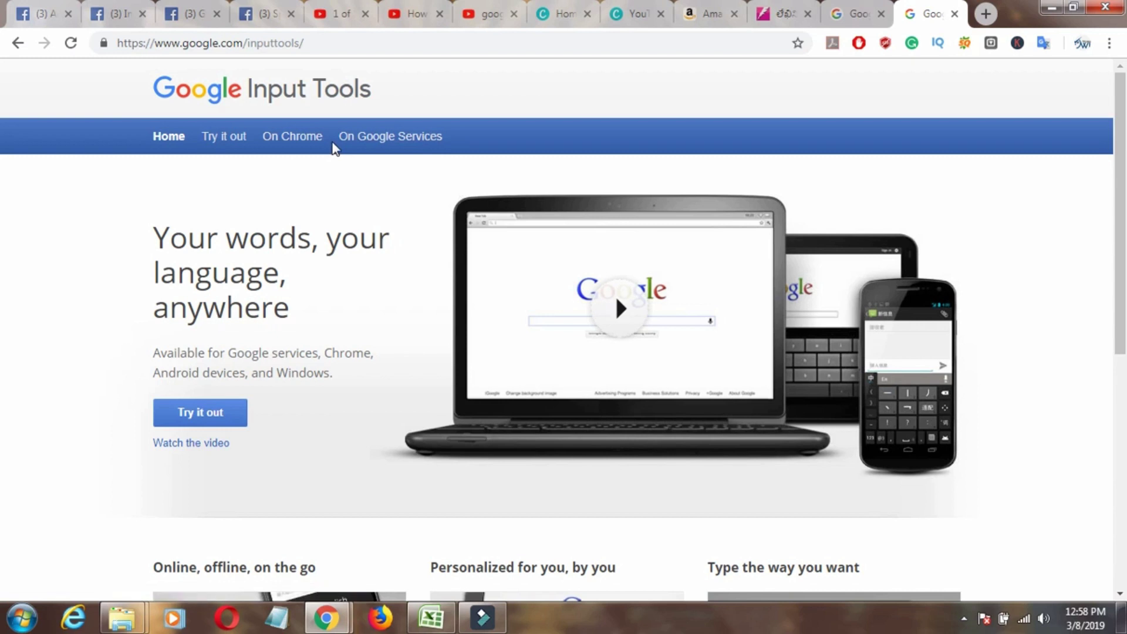
Scroll through the Google Input Tools homepage, then close the duplicate Input Tools tab.
{"action": "scroll", "coordinate": [1121, 138], "scroll_direction": "down", "scroll_amount": 5}
{"action": "scroll", "coordinate": [1121, 138], "scroll_direction": "up", "scroll_amount": 5}
{"action": "scroll", "coordinate": [1122, 137], "scroll_direction": "down", "scroll_amount": 3}
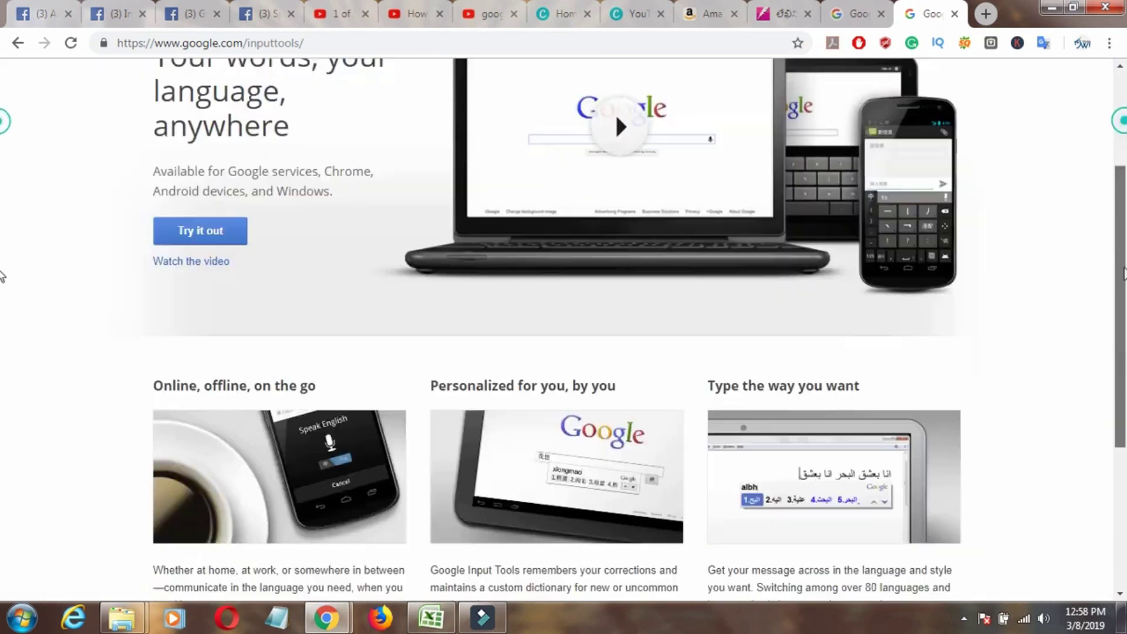
{"action": "scroll", "coordinate": [1122, 135], "scroll_direction": "up", "scroll_amount": 3}
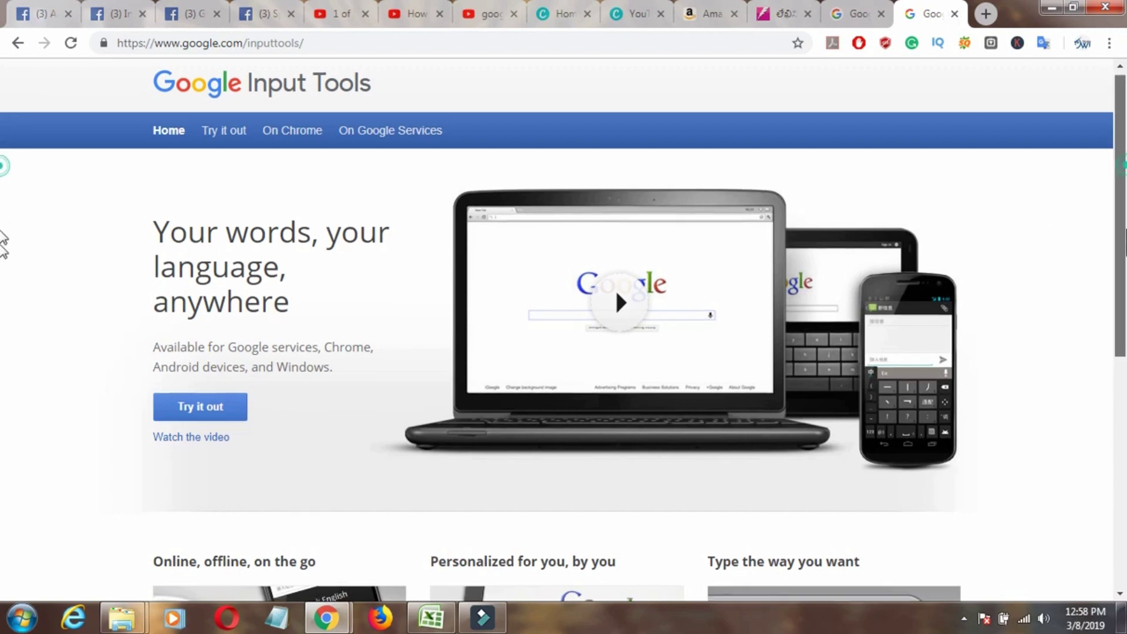
{"action": "scroll", "coordinate": [1, 176], "scroll_direction": "up", "scroll_amount": 1}
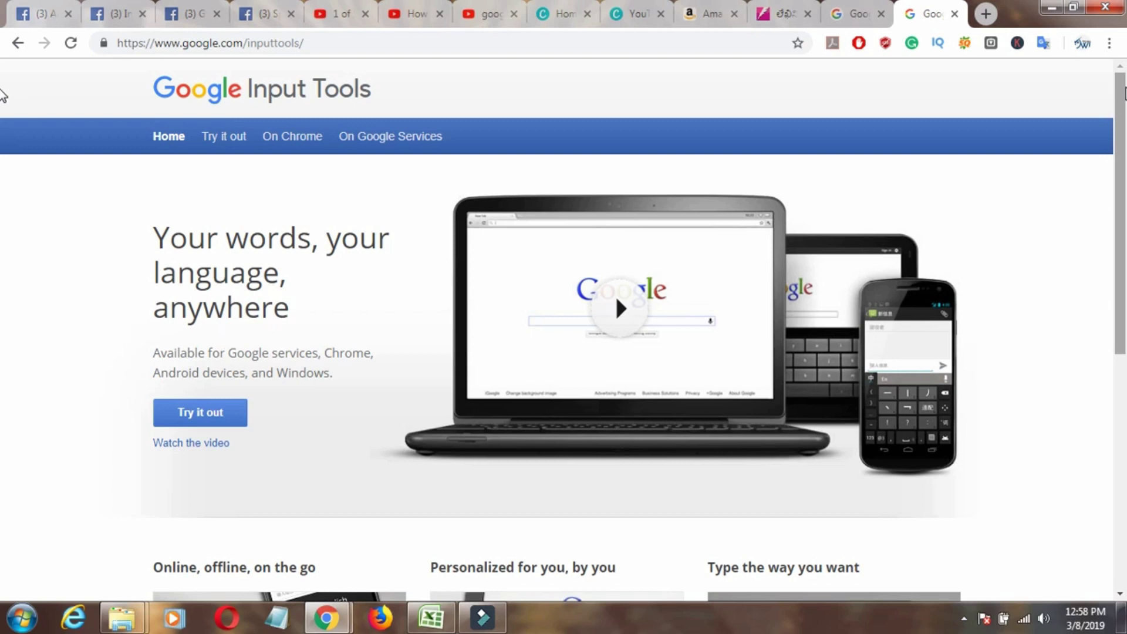
{"action": "scroll", "coordinate": [2, 95], "scroll_direction": "down", "scroll_amount": 1}
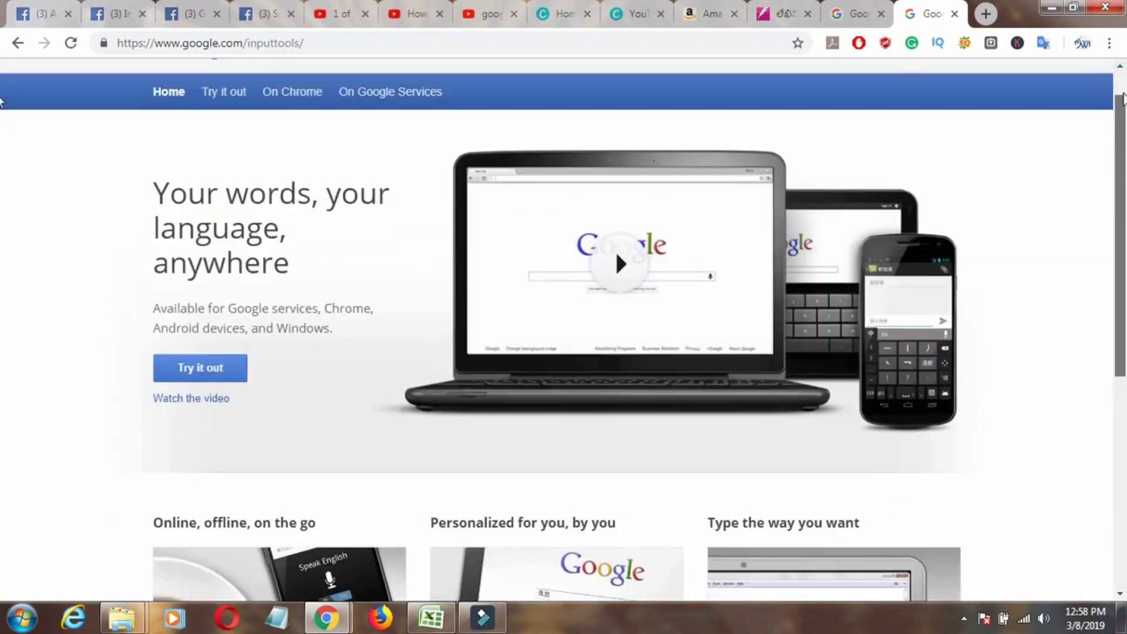
{"action": "scroll", "coordinate": [2, 95], "scroll_direction": "up", "scroll_amount": 1}
{"action": "scroll", "coordinate": [1, 95], "scroll_direction": "down", "scroll_amount": 1}
{"action": "scroll", "coordinate": [1, 95], "scroll_direction": "down", "scroll_amount": 4}
{"action": "scroll", "coordinate": [2, 97], "scroll_direction": "up", "scroll_amount": 5}
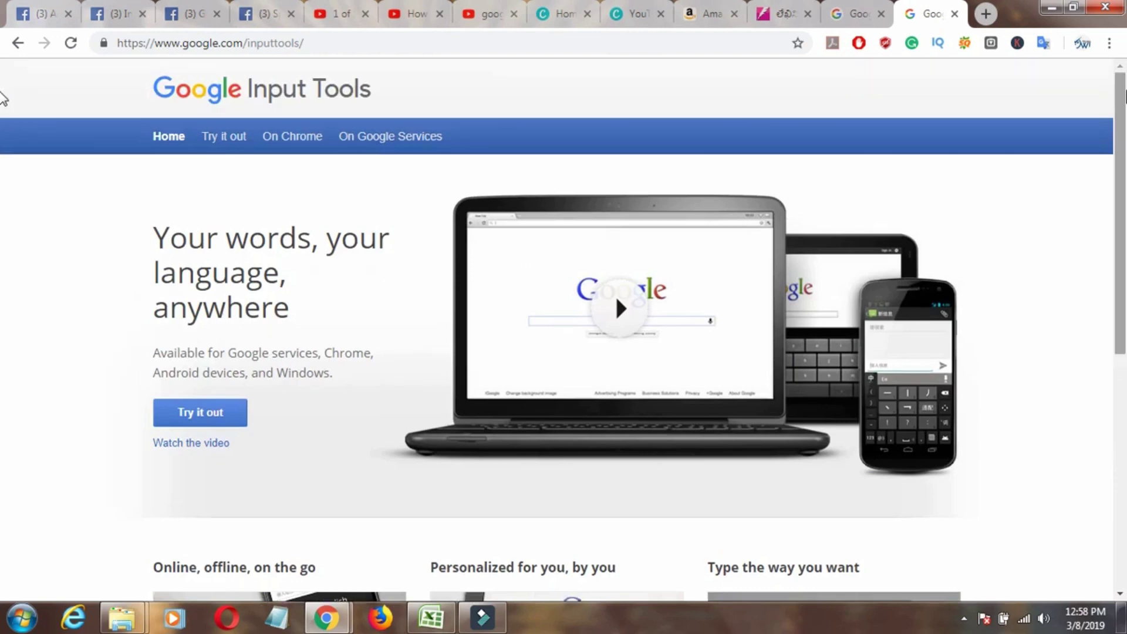
{"action": "scroll", "coordinate": [2, 123], "scroll_direction": "down", "scroll_amount": 1}
{"action": "scroll", "coordinate": [1, 123], "scroll_direction": "up", "scroll_amount": 1}
{"action": "scroll", "coordinate": [2, 122], "scroll_direction": "down", "scroll_amount": 5}
{"action": "scroll", "coordinate": [1, 105], "scroll_direction": "up", "scroll_amount": 5}
{"action": "scroll", "coordinate": [1, 94], "scroll_direction": "down", "scroll_amount": 4}
{"action": "scroll", "coordinate": [2, 86], "scroll_direction": "up", "scroll_amount": 4}
{"action": "scroll", "coordinate": [1, 126], "scroll_direction": "down", "scroll_amount": 3}
{"action": "scroll", "coordinate": [2, 112], "scroll_direction": "up", "scroll_amount": 3}
{"action": "left_click", "coordinate": [955, 13]}
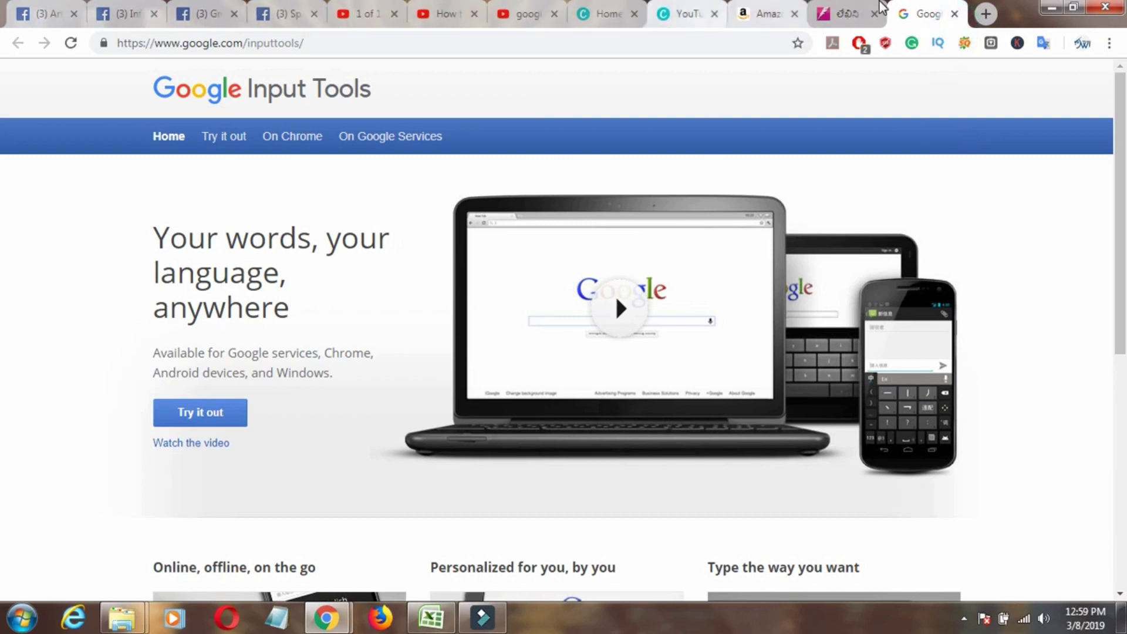
Search 'telugu font' in a new tab and open the Silicon Andhra Telugu Unicode fonts page.
{"action": "left_click", "coordinate": [986, 14]}
{"action": "type", "text": "telugu font"}
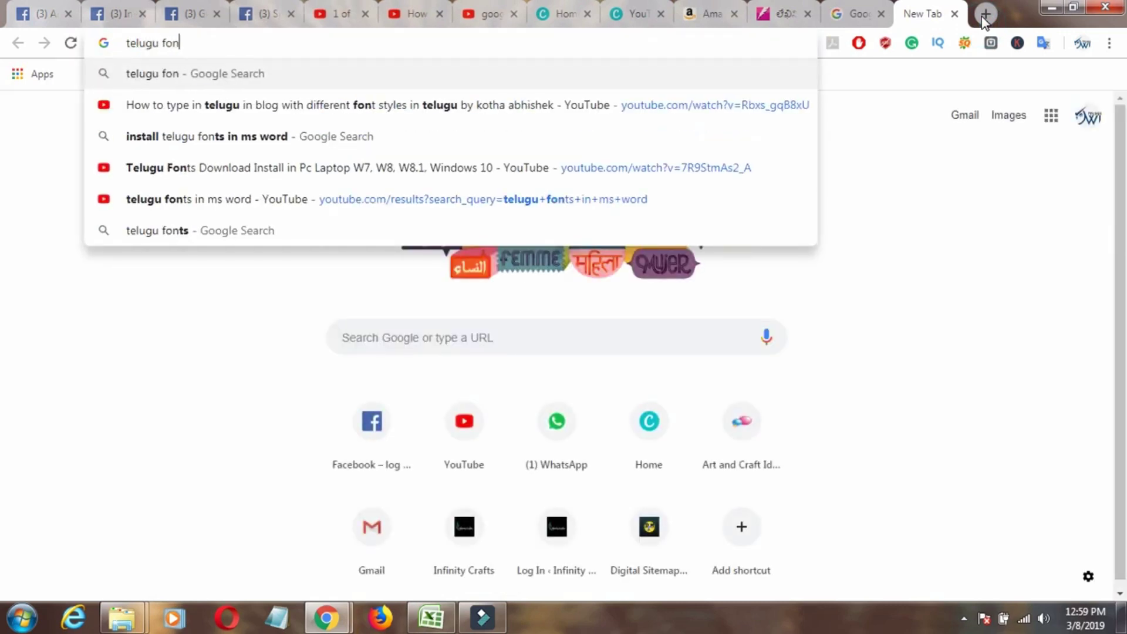
{"action": "key", "text": "Return"}
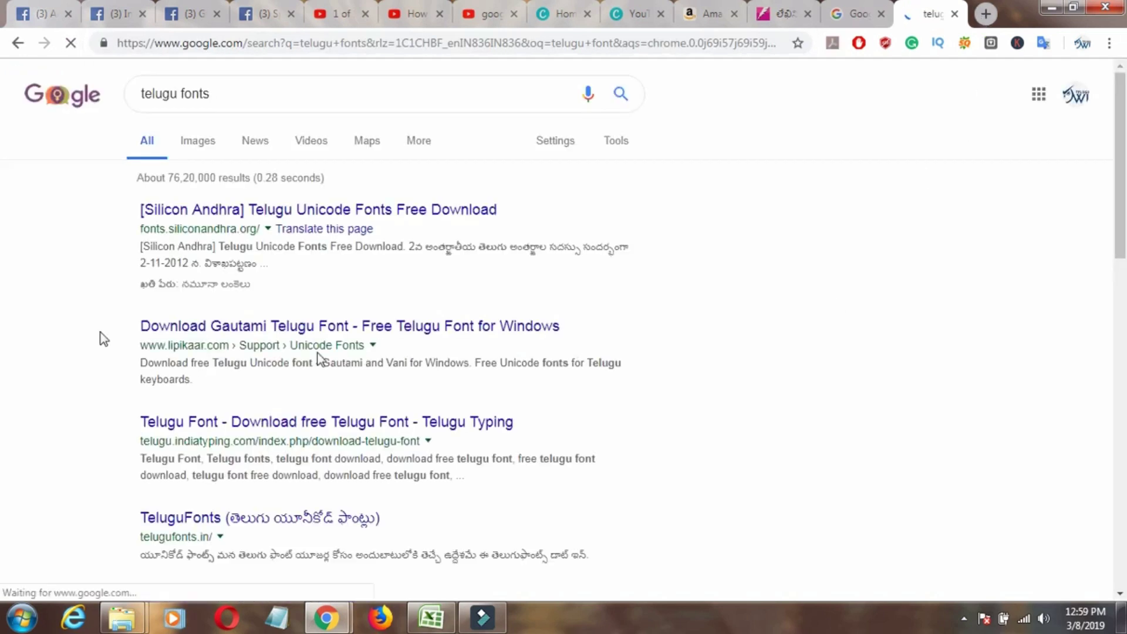
{"action": "left_click", "coordinate": [215, 210]}
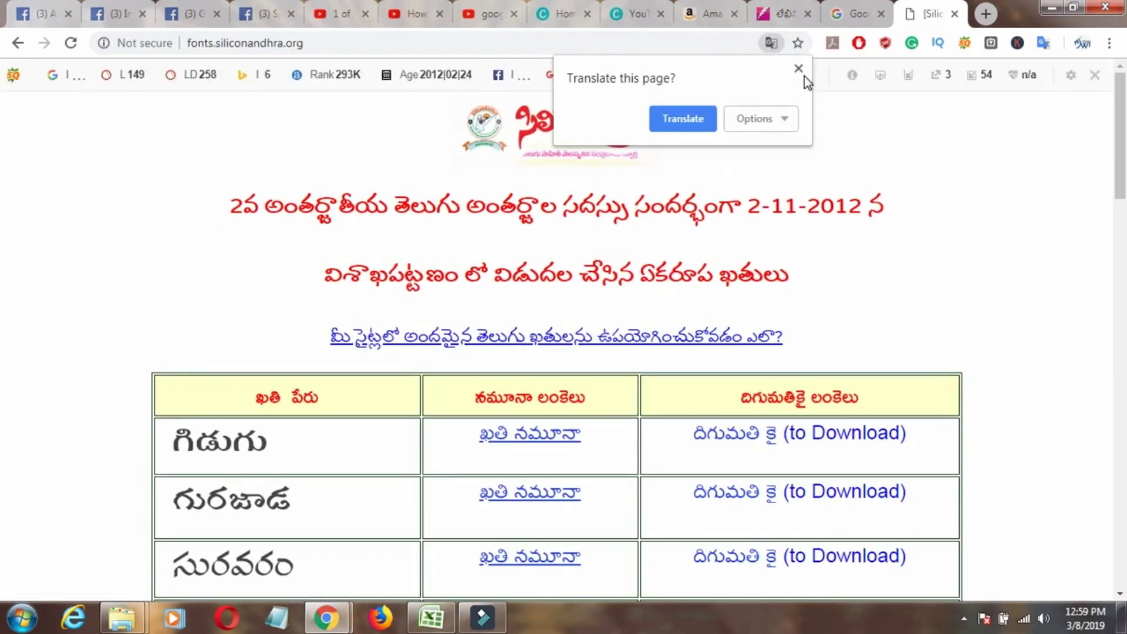
Dismiss the Translate popup and scroll through the Silicon Andhra font download tables.
{"action": "left_click", "coordinate": [798, 69]}
{"action": "scroll", "coordinate": [3, 124], "scroll_direction": "down", "scroll_amount": 4}
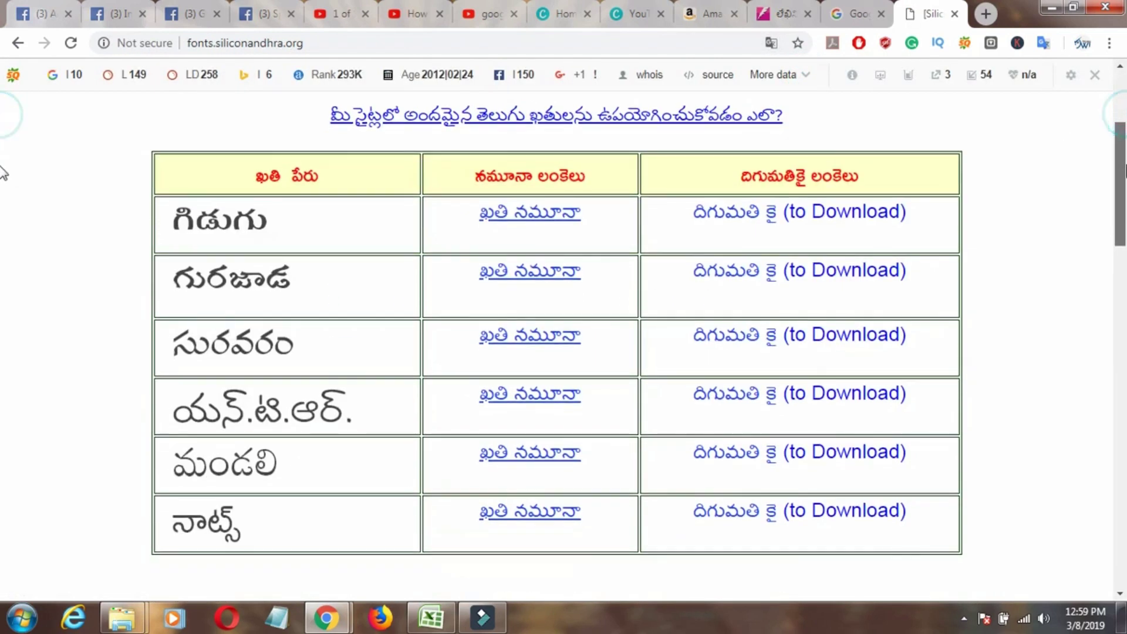
{"action": "scroll", "coordinate": [3, 124], "scroll_direction": "down", "scroll_amount": 2}
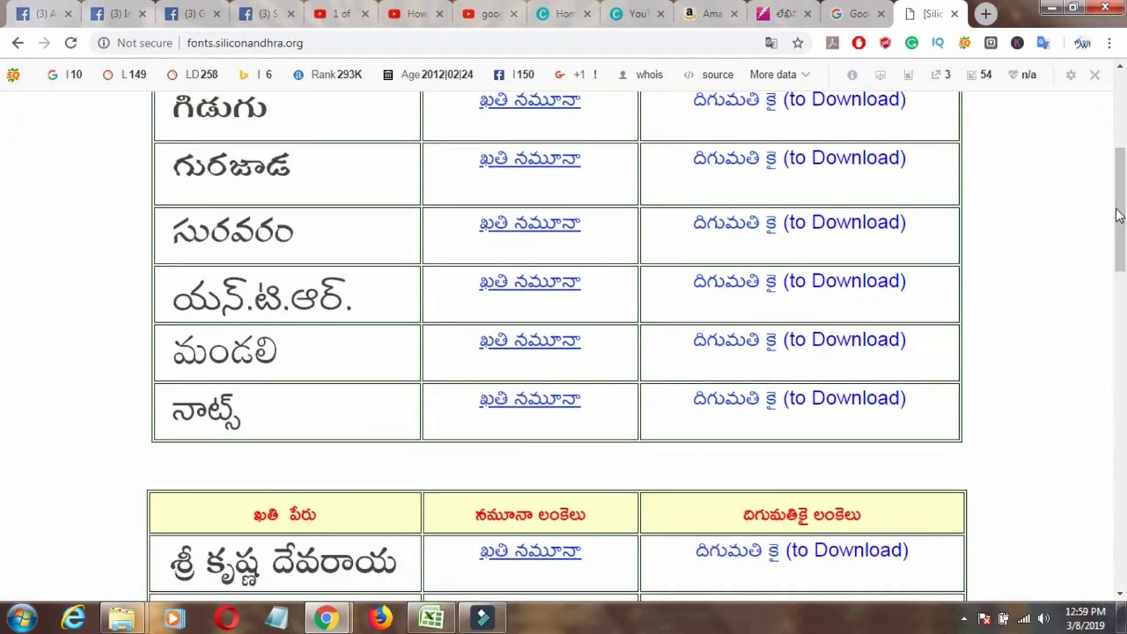
{"action": "scroll", "coordinate": [2, 194], "scroll_direction": "up", "scroll_amount": 4}
{"action": "scroll", "coordinate": [3, 194], "scroll_direction": "down", "scroll_amount": 2}
{"action": "scroll", "coordinate": [3, 212], "scroll_direction": "down", "scroll_amount": 2}
{"action": "mouse_move", "coordinate": [1124, 208]}
{"action": "left_mouse_down"}
{"action": "mouse_move", "coordinate": [1100, 322]}
{"action": "mouse_move", "coordinate": [1107, 395]}
{"action": "left_mouse_up"}
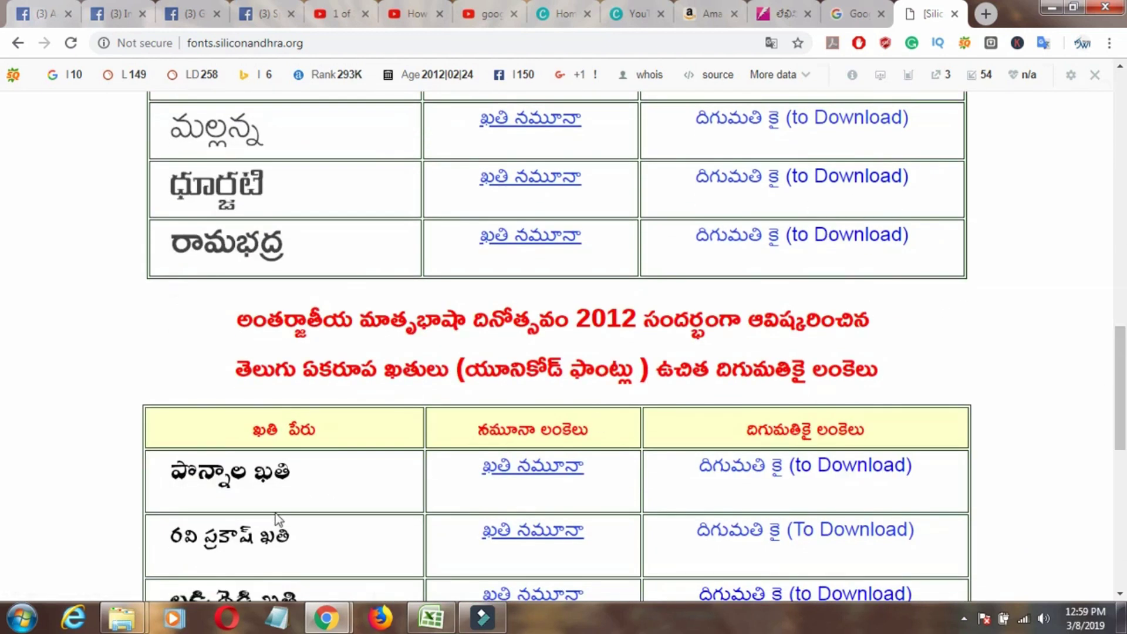
{"action": "left_click", "coordinate": [121, 618]}
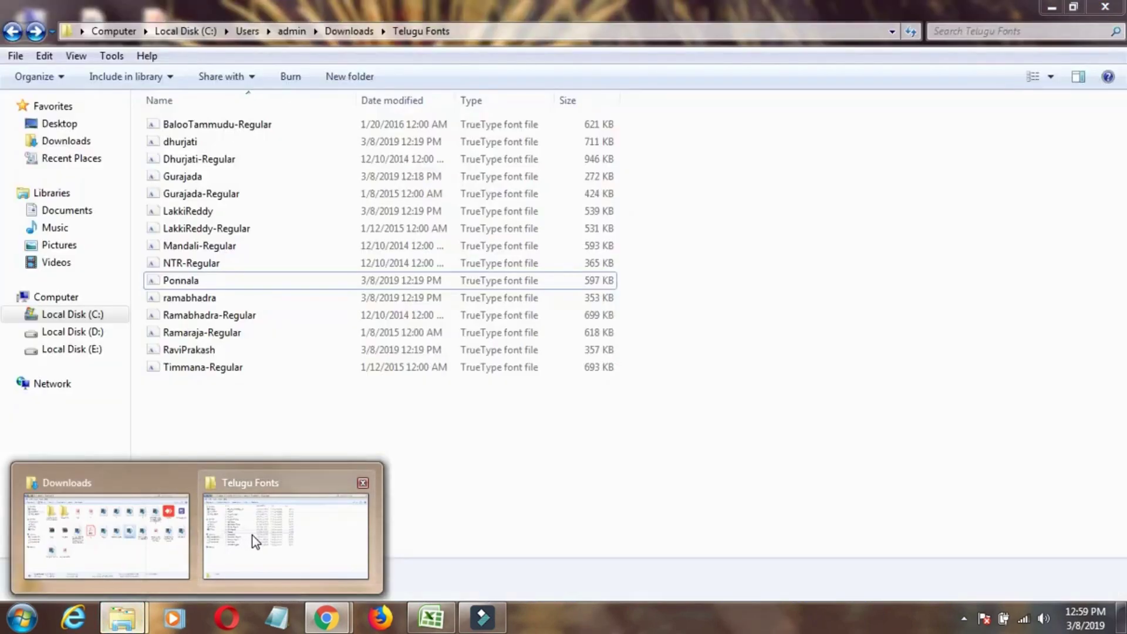
In the Telugu Fonts folder, preview the BalooTammudu-Regular font and close the preview.
{"action": "left_click", "coordinate": [252, 534]}
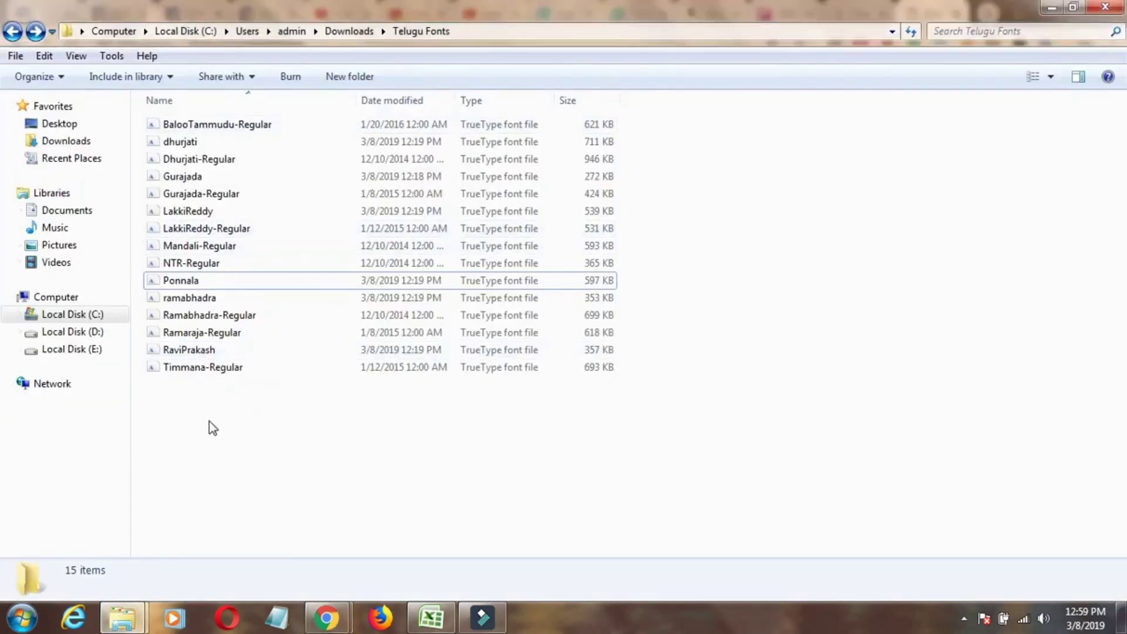
{"action": "left_click_drag", "start_coordinate": [212, 417], "coordinate": [245, 139]}
{"action": "left_click", "coordinate": [762, 315]}
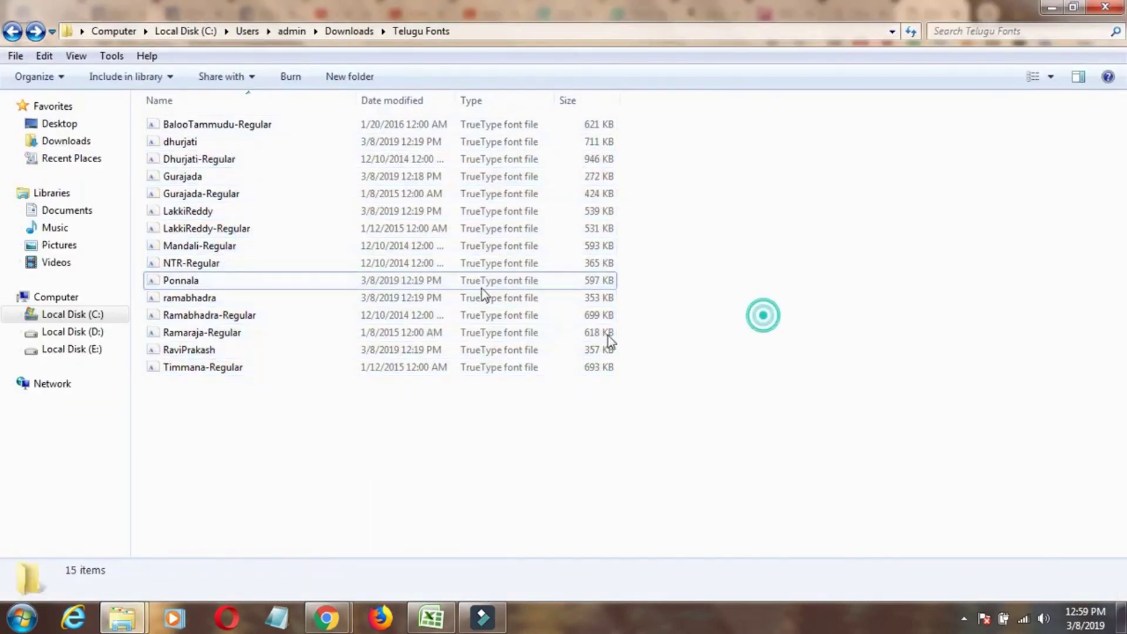
{"action": "double_click", "coordinate": [410, 124]}
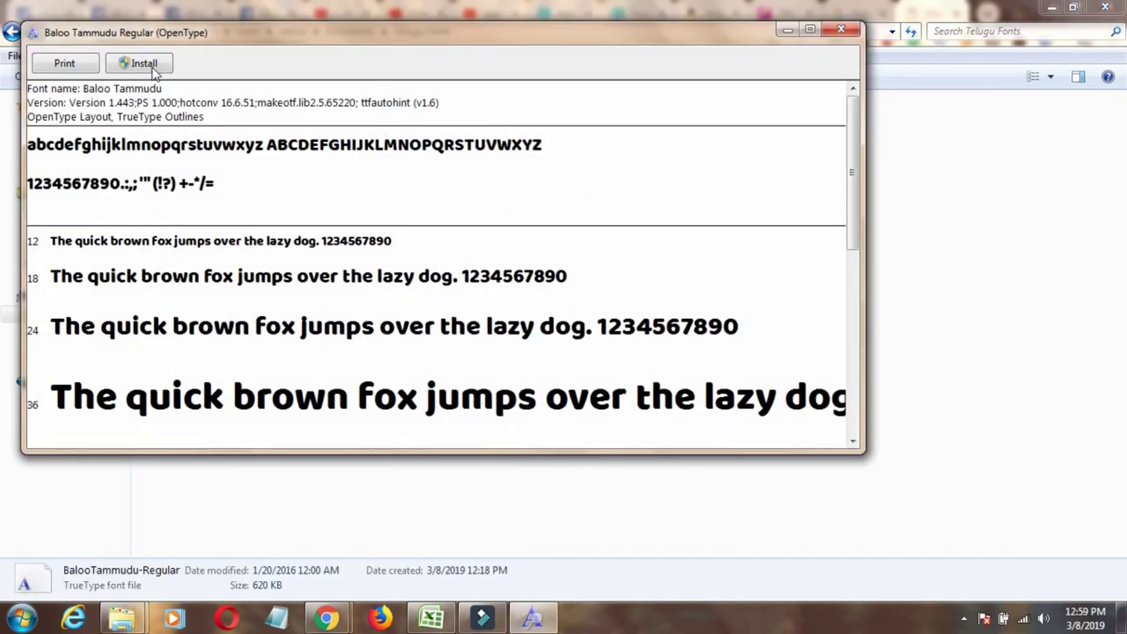
{"action": "left_click", "coordinate": [840, 29]}
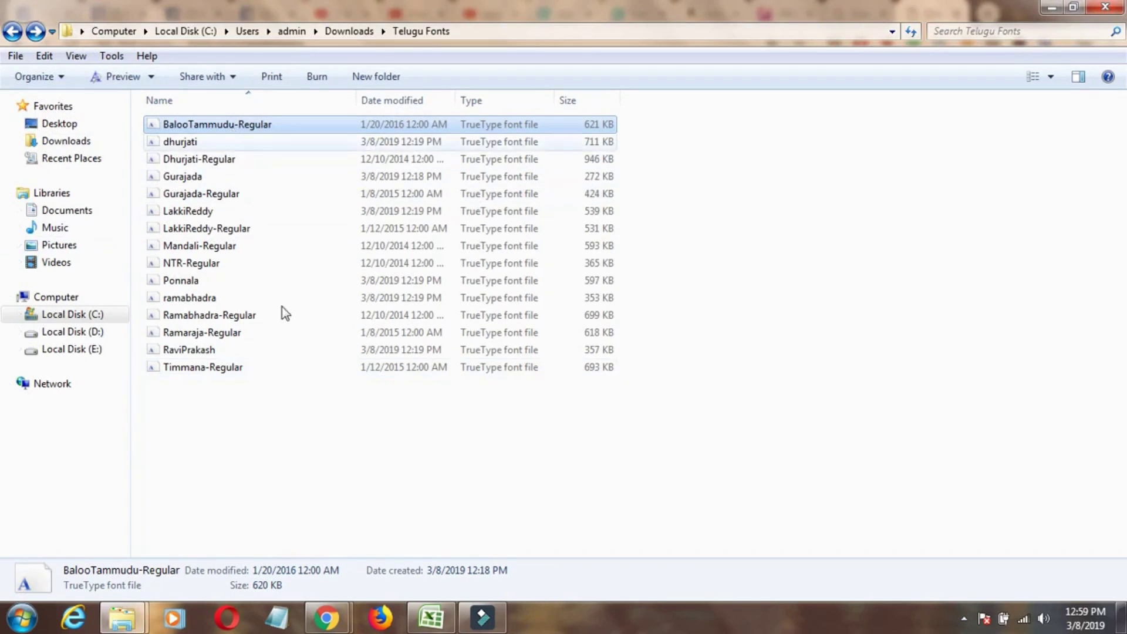
Select all 15 Telugu font files and copy them.
{"action": "left_click_drag", "start_coordinate": [234, 401], "coordinate": [213, 127]}
{"action": "right_click", "coordinate": [215, 128]}
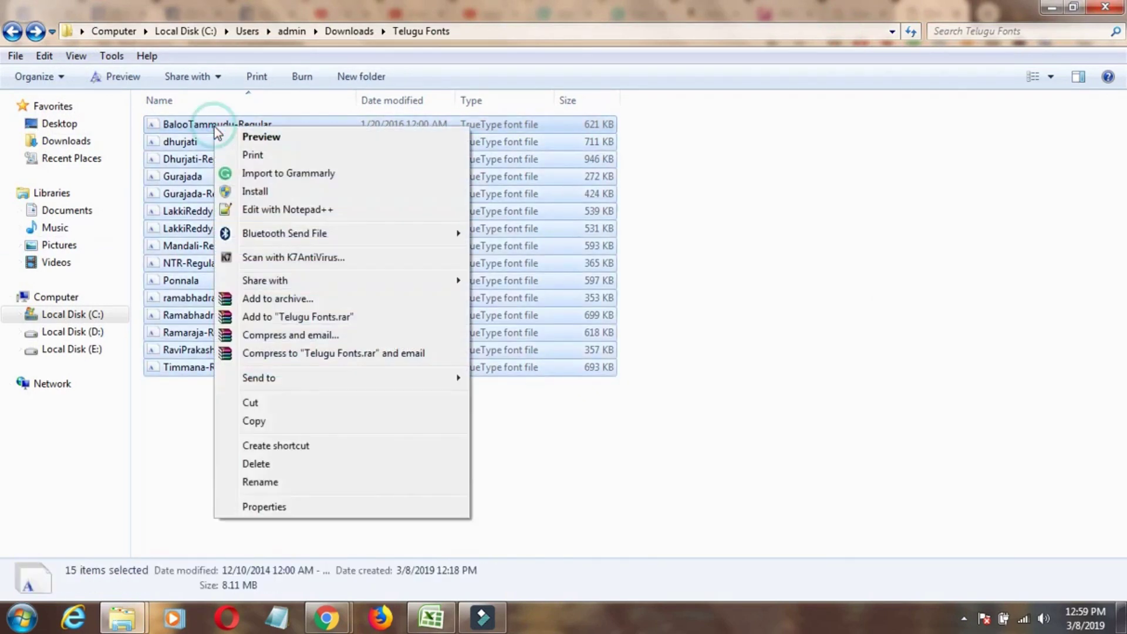
{"action": "left_click", "coordinate": [271, 421]}
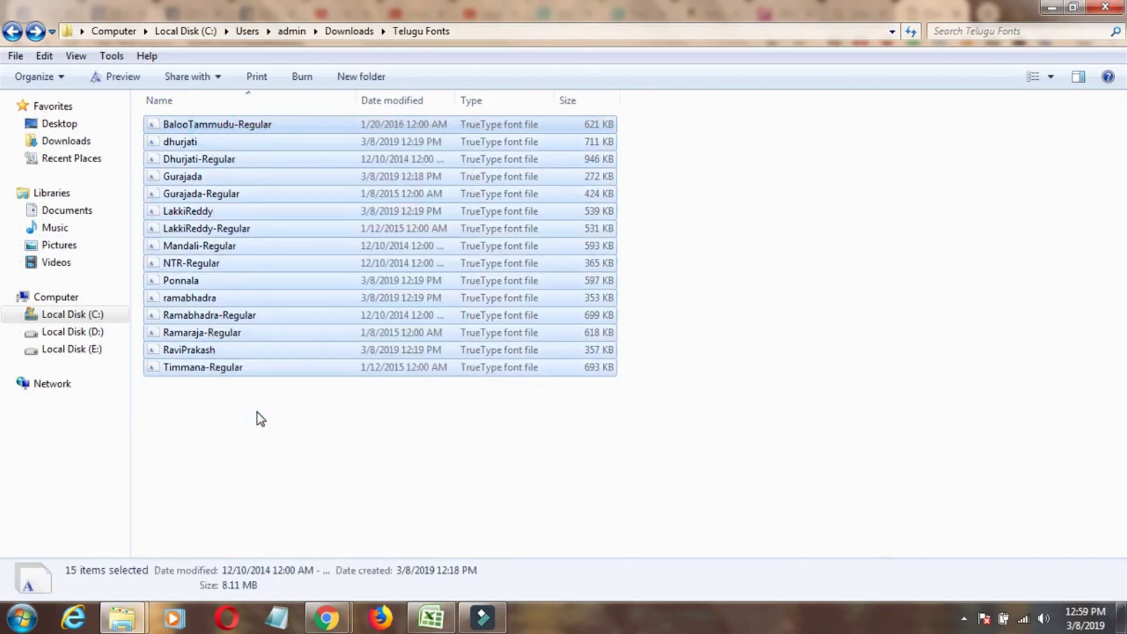
{"action": "left_click", "coordinate": [257, 413]}
{"action": "left_click", "coordinate": [22, 617]}
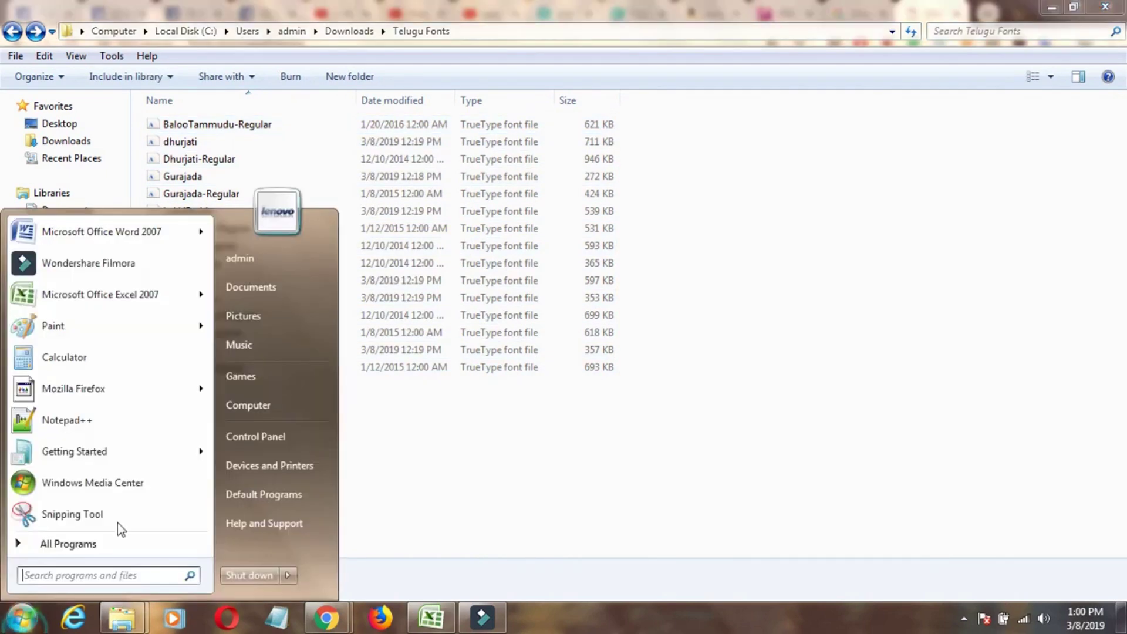
Install the copied Telugu fonts by pasting them into Control Panel's Fonts folder, replacing Baloo Tammudu.
{"action": "left_click", "coordinate": [284, 437]}
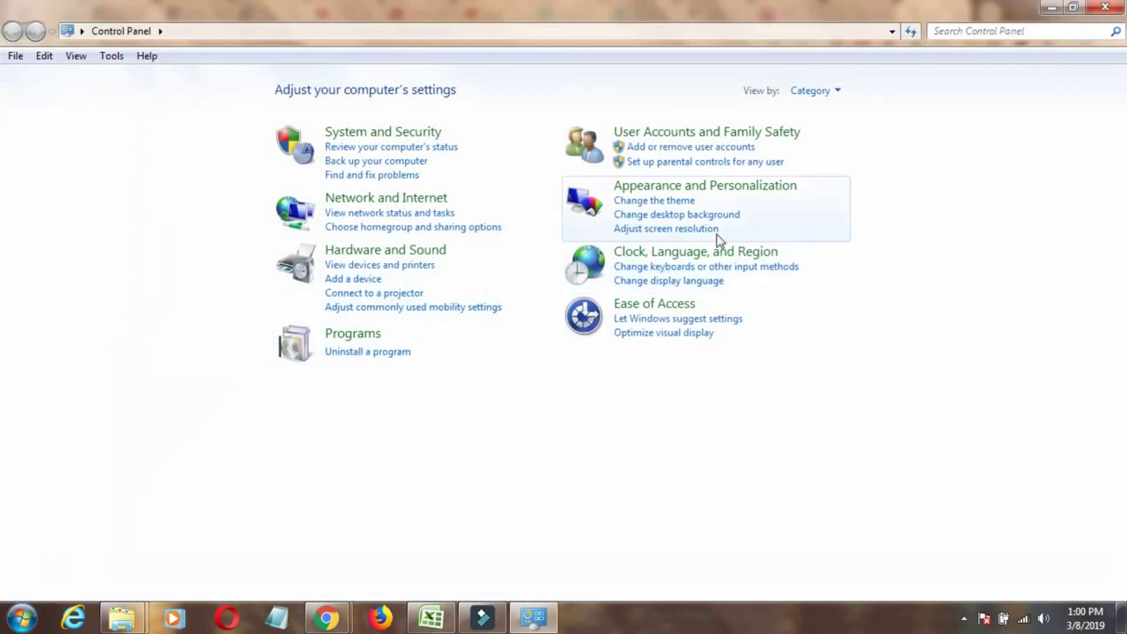
{"action": "left_click", "coordinate": [704, 188]}
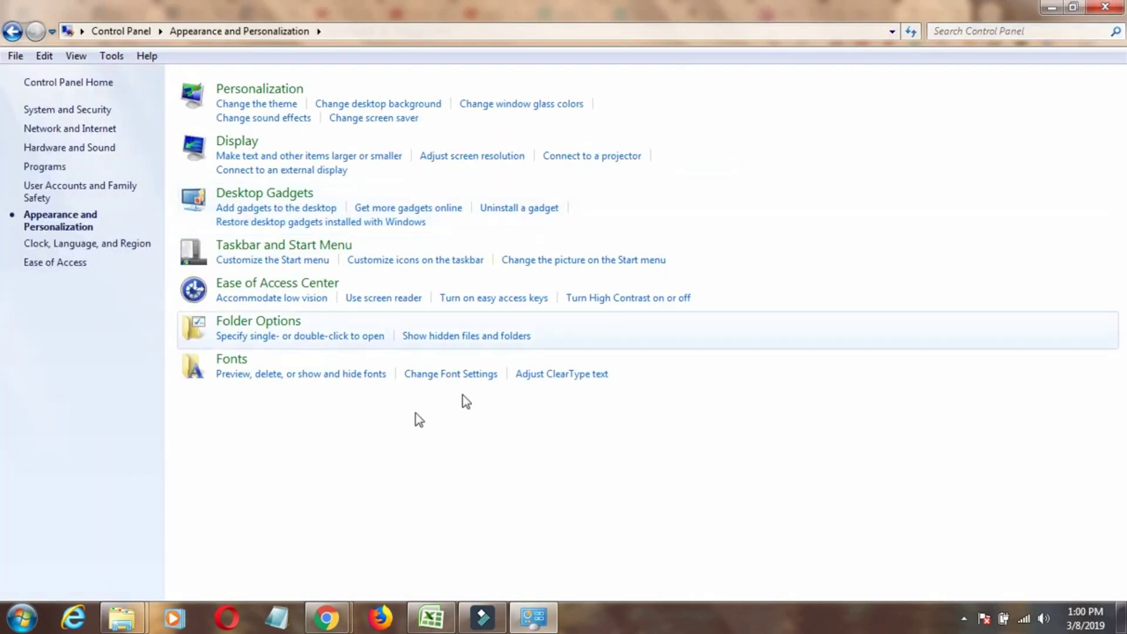
{"action": "left_click", "coordinate": [233, 362]}
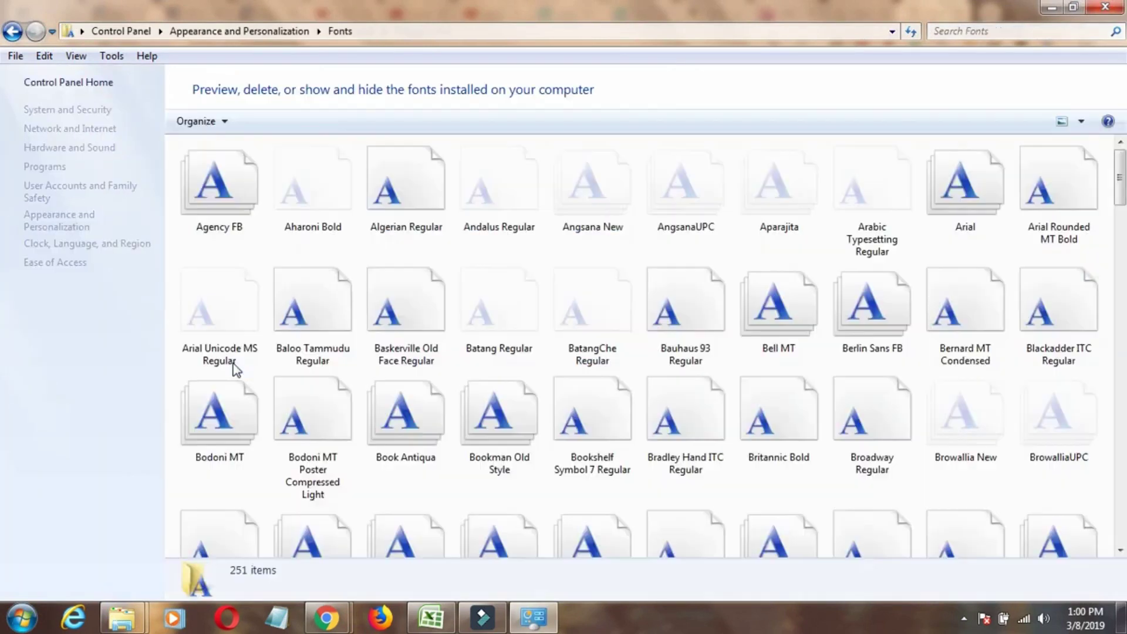
{"action": "right_click", "coordinate": [516, 235]}
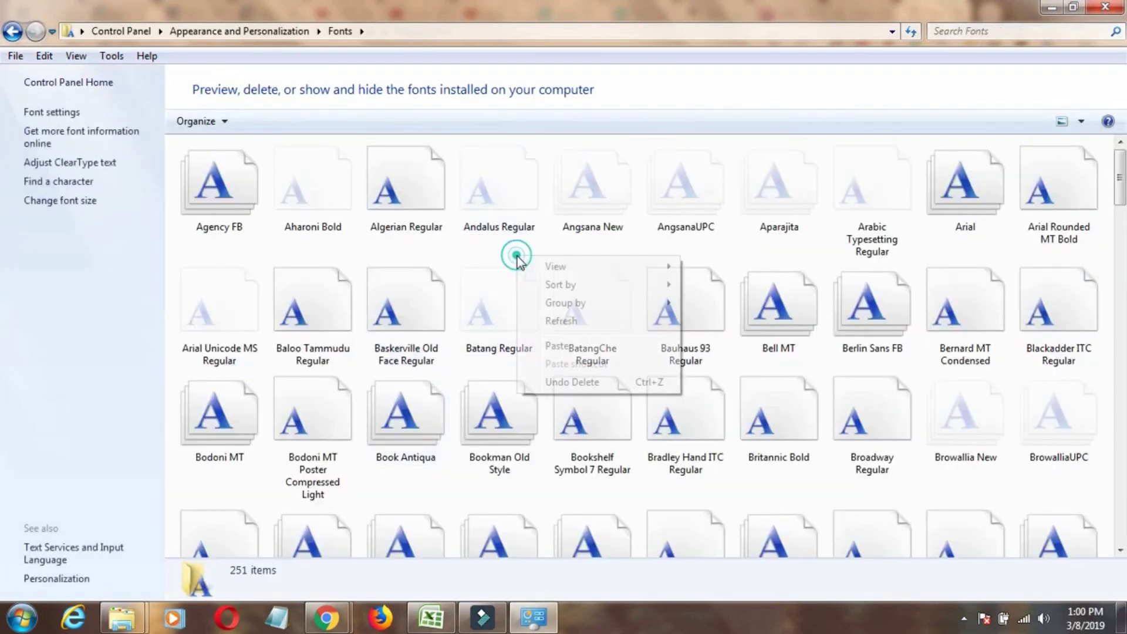
{"action": "left_click", "coordinate": [577, 351]}
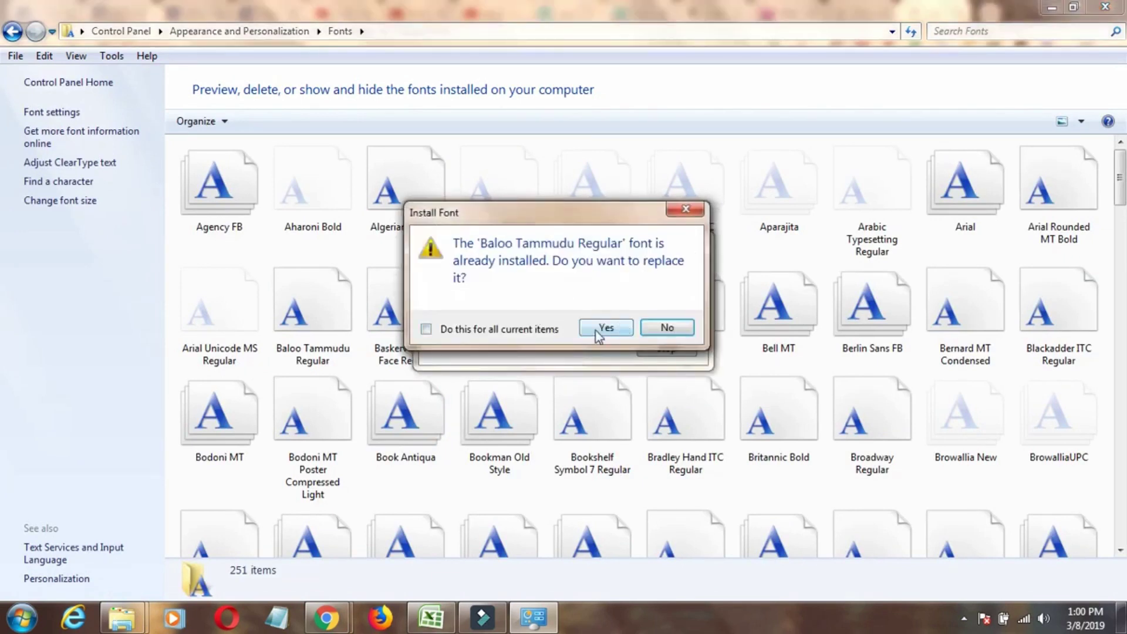
{"action": "left_click", "coordinate": [517, 328]}
{"action": "left_click", "coordinate": [606, 327]}
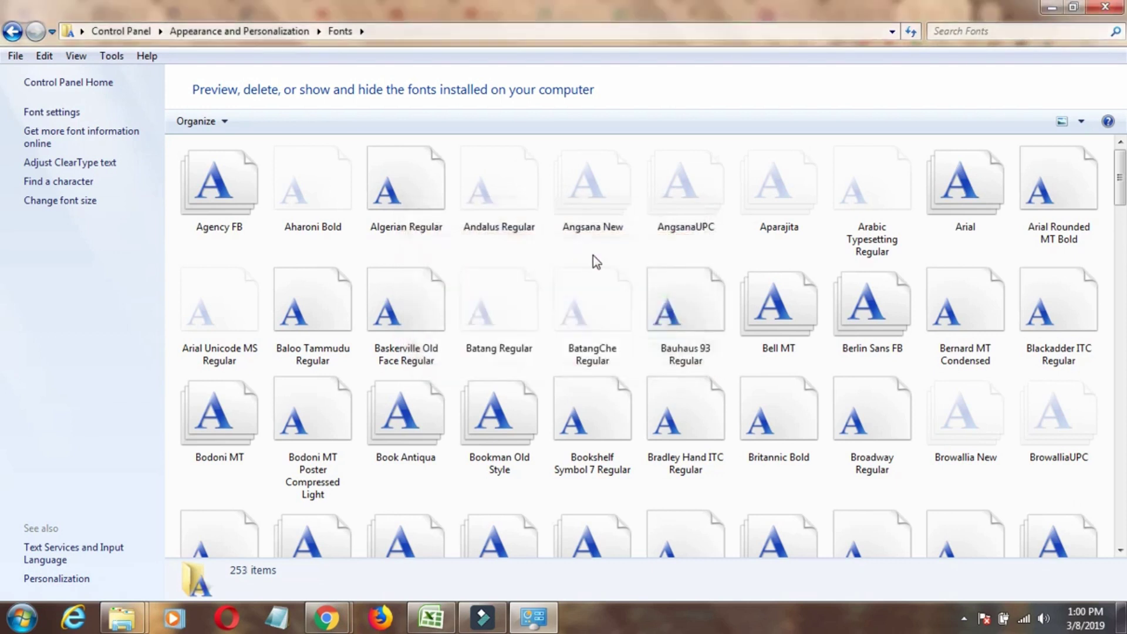
{"action": "left_click", "coordinate": [1099, 9]}
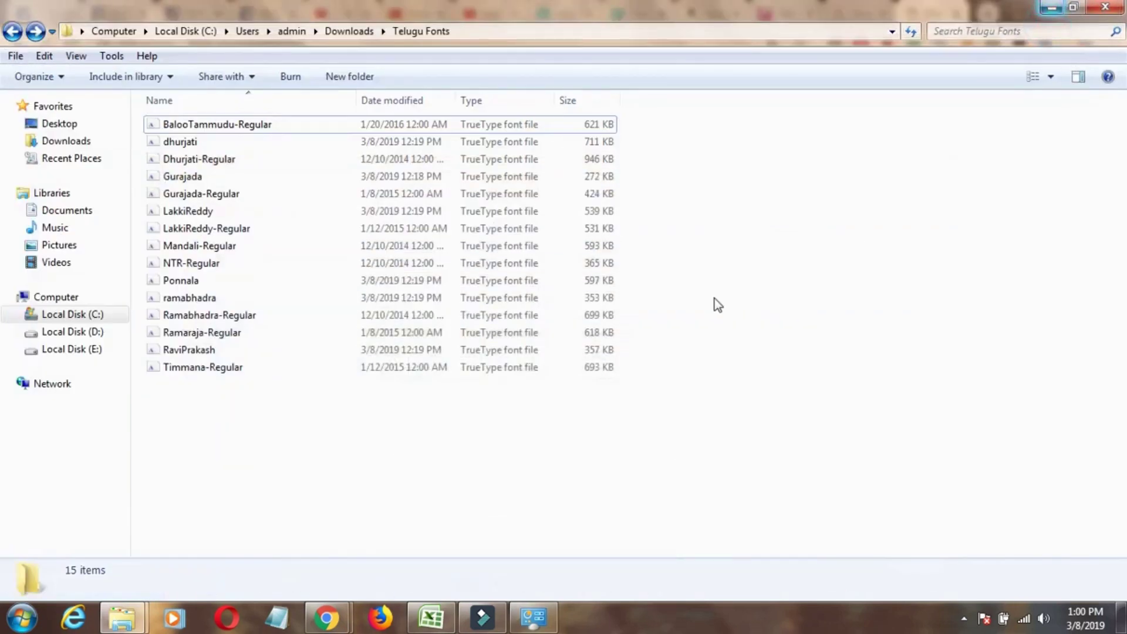
In a new Chrome tab, search 'microsoft input tools' and open the Bhashaindia download page.
{"action": "left_click", "coordinate": [1050, 9]}
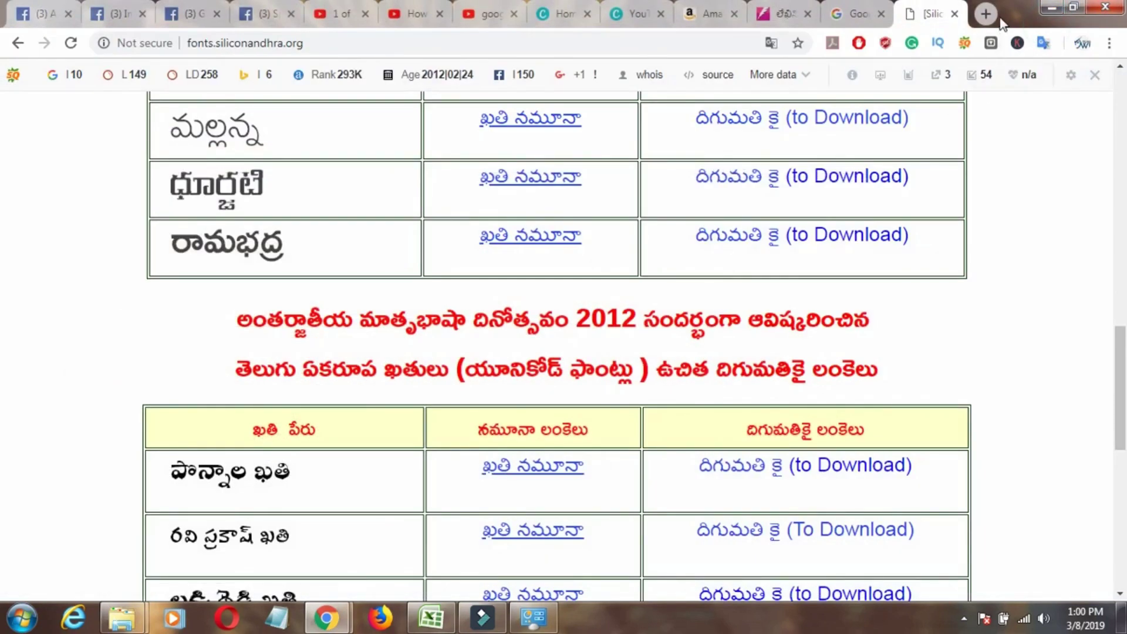
{"action": "left_click", "coordinate": [985, 13]}
{"action": "left_click", "coordinate": [597, 46]}
{"action": "left_click", "coordinate": [520, 332]}
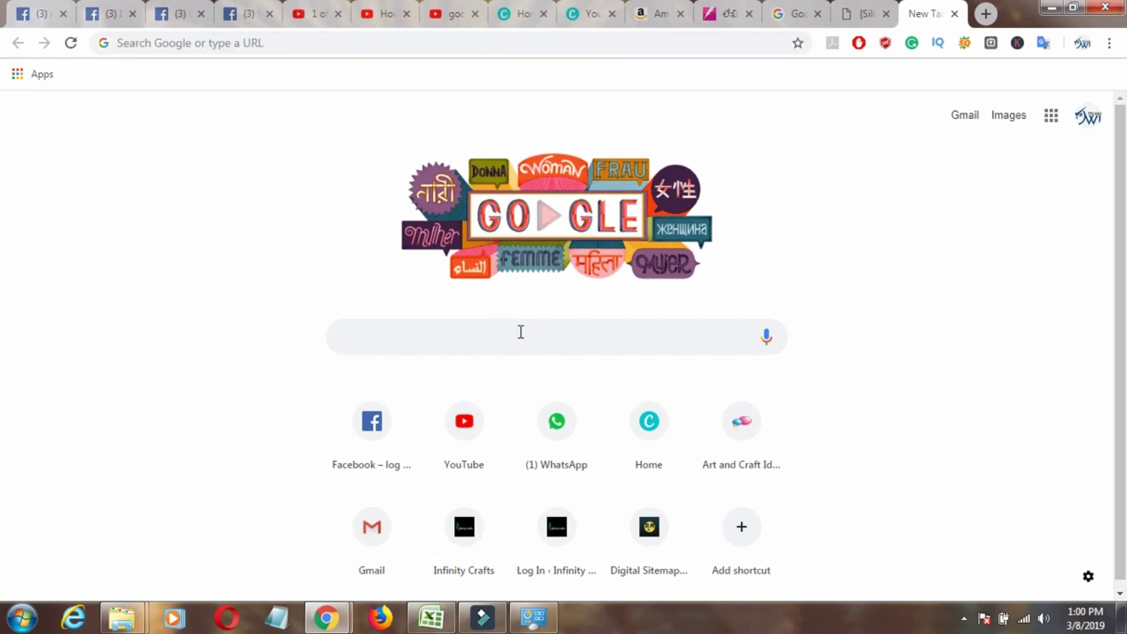
{"action": "type", "text": "microd"}
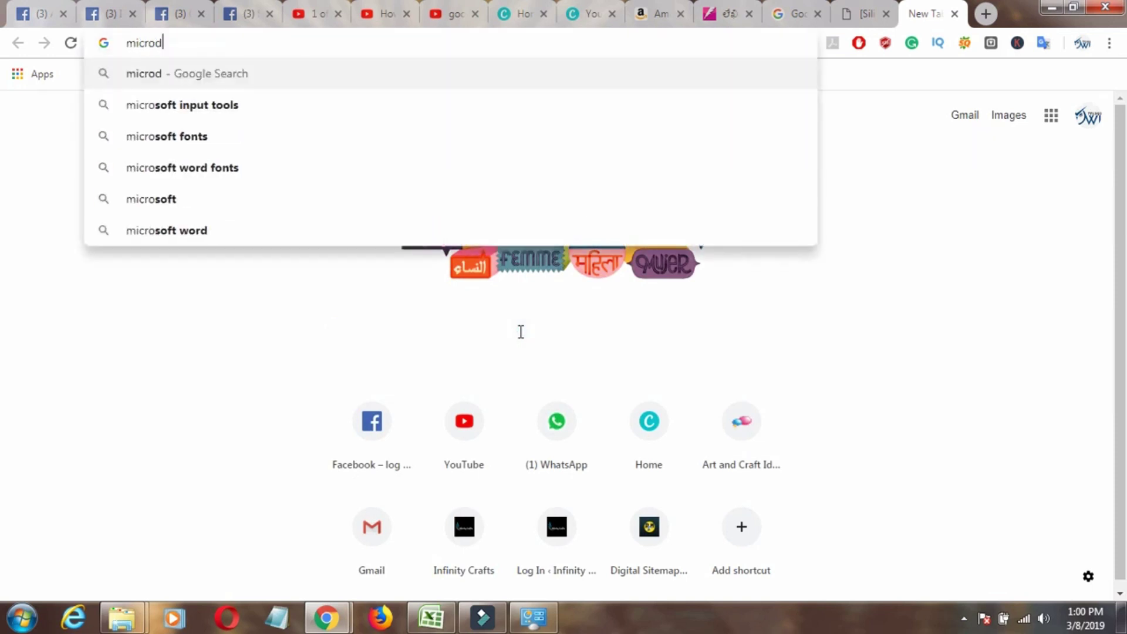
{"action": "key", "text": "BackSpace"}
{"action": "left_click", "coordinate": [251, 105]}
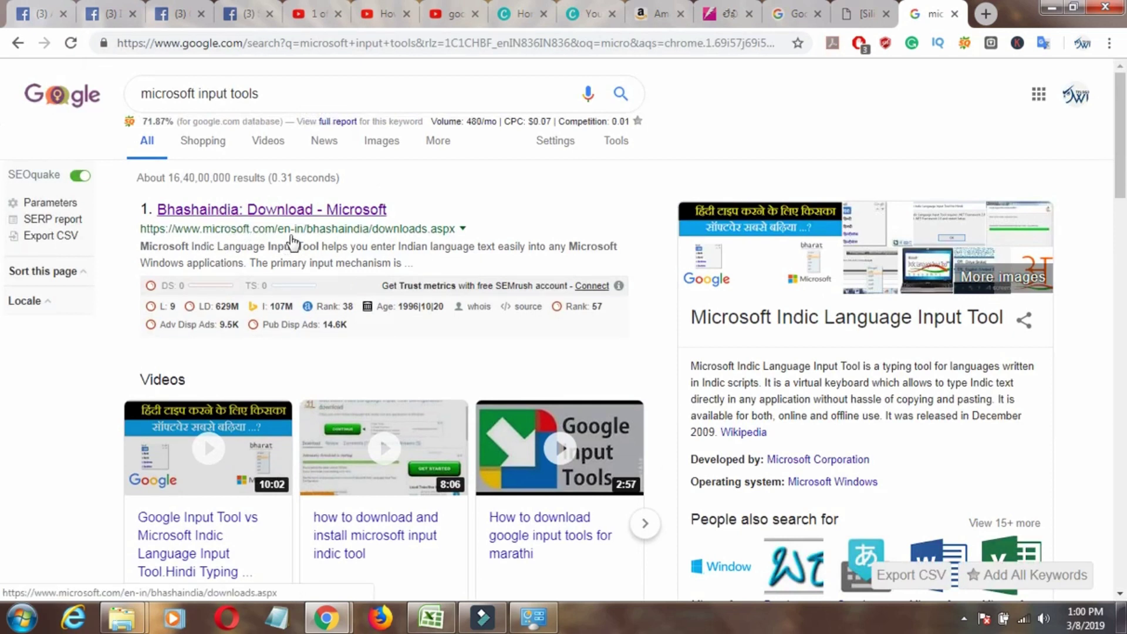
{"action": "left_click", "coordinate": [330, 215]}
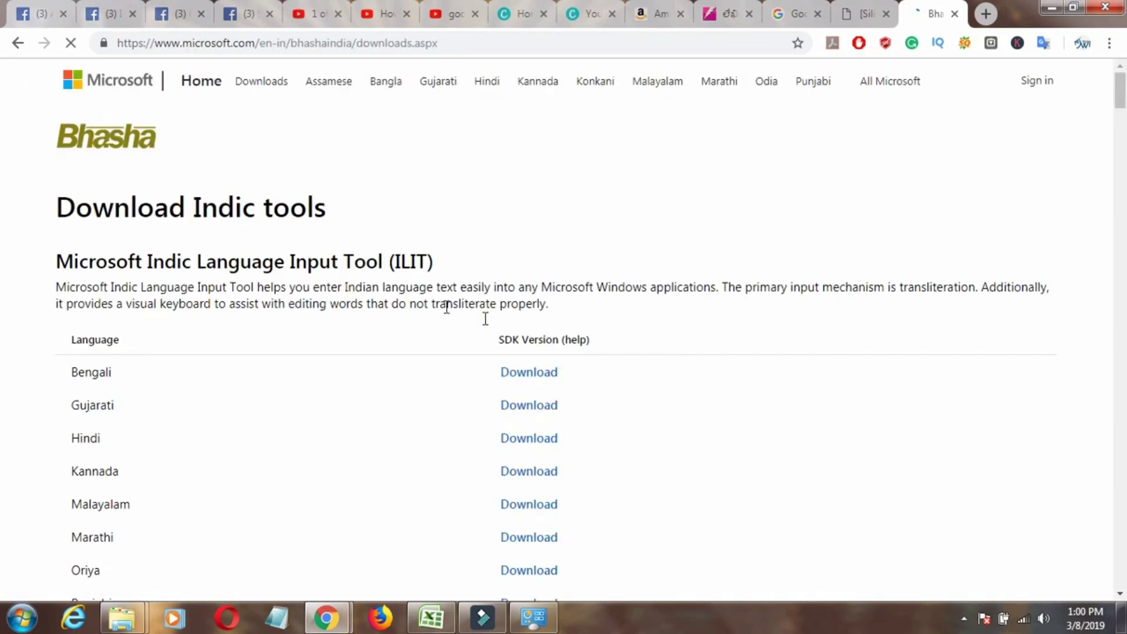
Download the Telugu Indic Language Input Tool installer and show Telugu (1).exe in its folder.
{"action": "scroll", "coordinate": [349, 323], "scroll_direction": "down", "scroll_amount": 3}
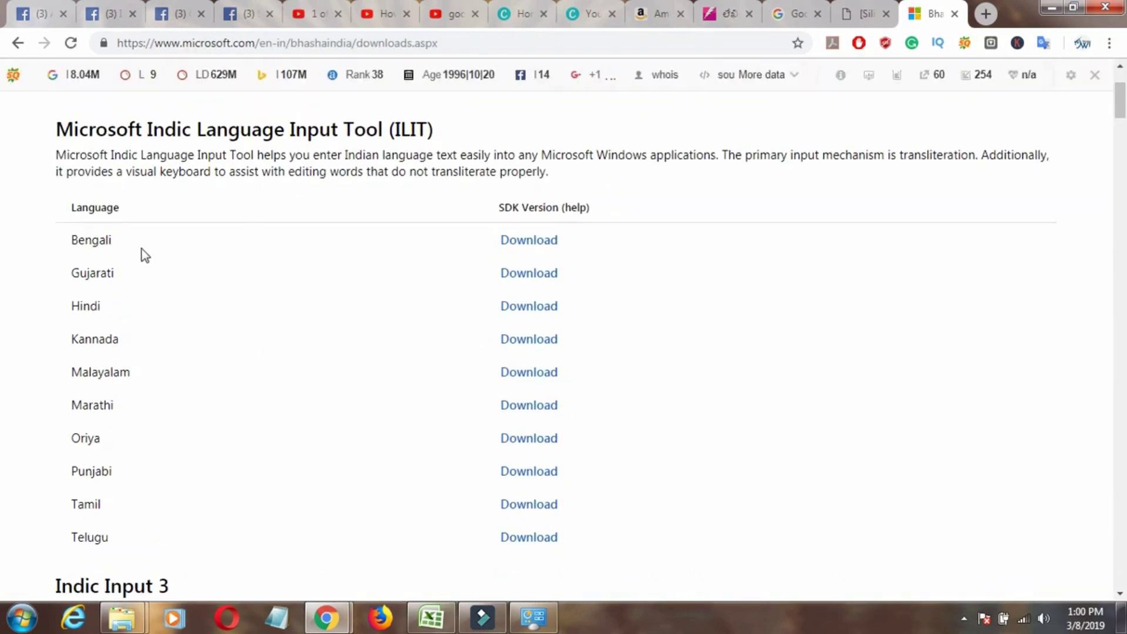
{"action": "scroll", "coordinate": [488, 452], "scroll_direction": "down", "scroll_amount": 2}
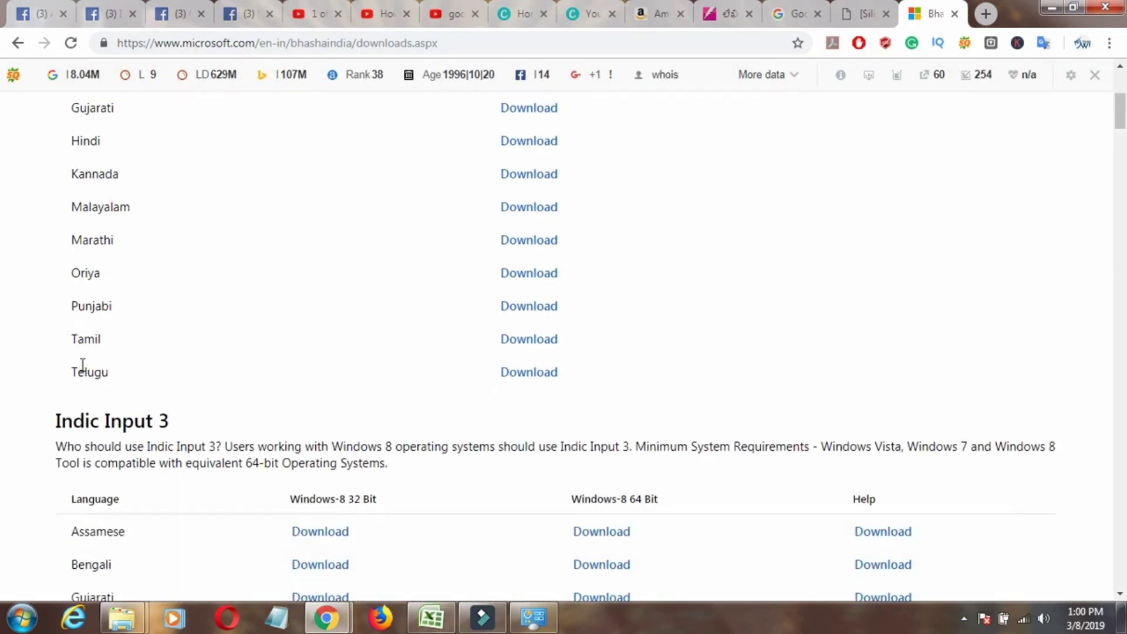
{"action": "left_click", "coordinate": [516, 375]}
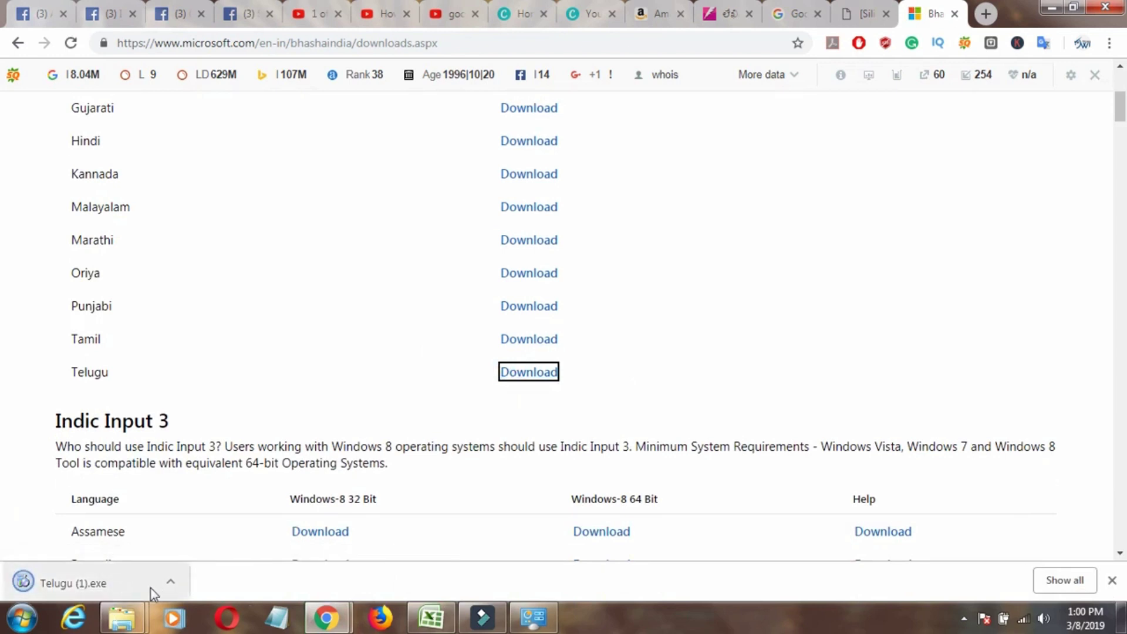
{"action": "left_click", "coordinate": [130, 590]}
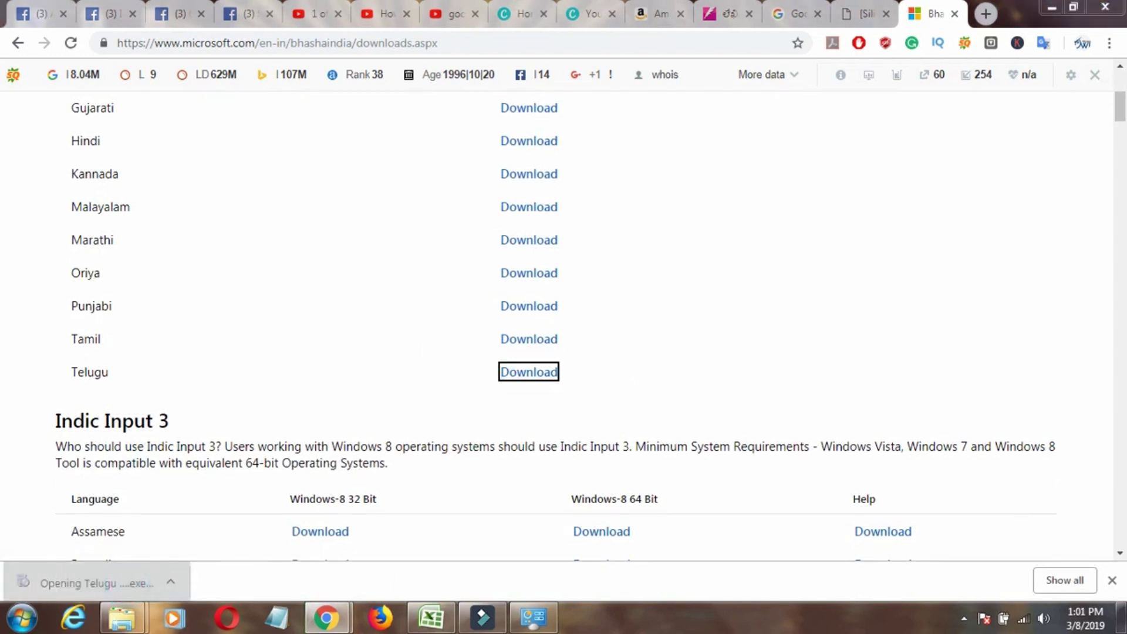
{"action": "left_click", "coordinate": [172, 581]}
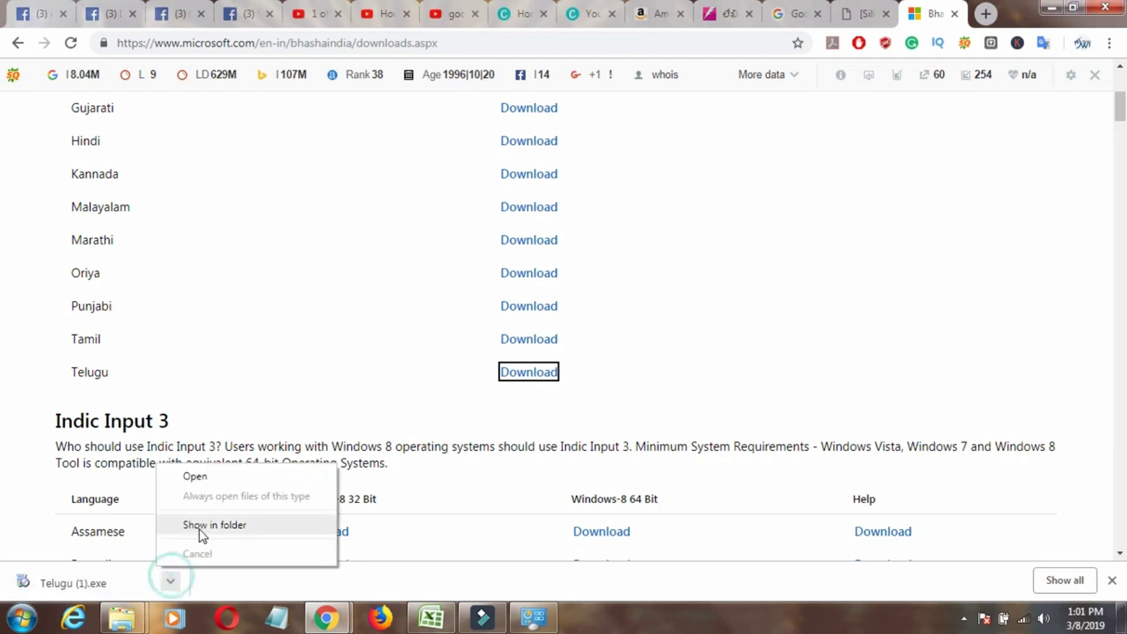
{"action": "left_click", "coordinate": [197, 527]}
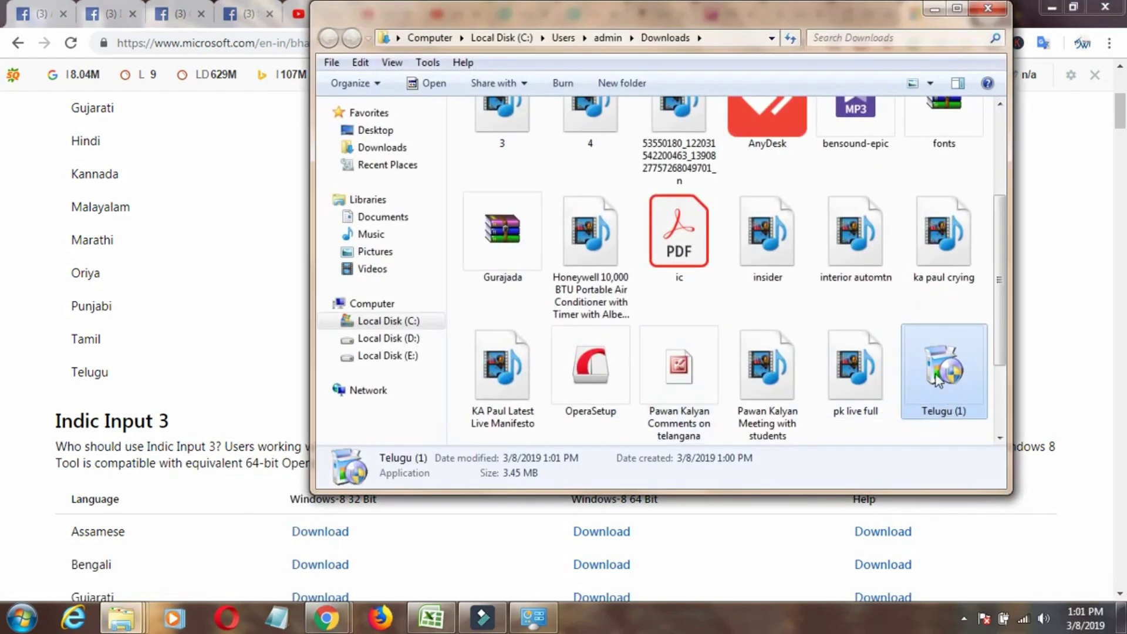
Run Telugu (1).exe, accept the license terms, install the Telugu input tool, and close the installer.
{"action": "double_click", "coordinate": [937, 377]}
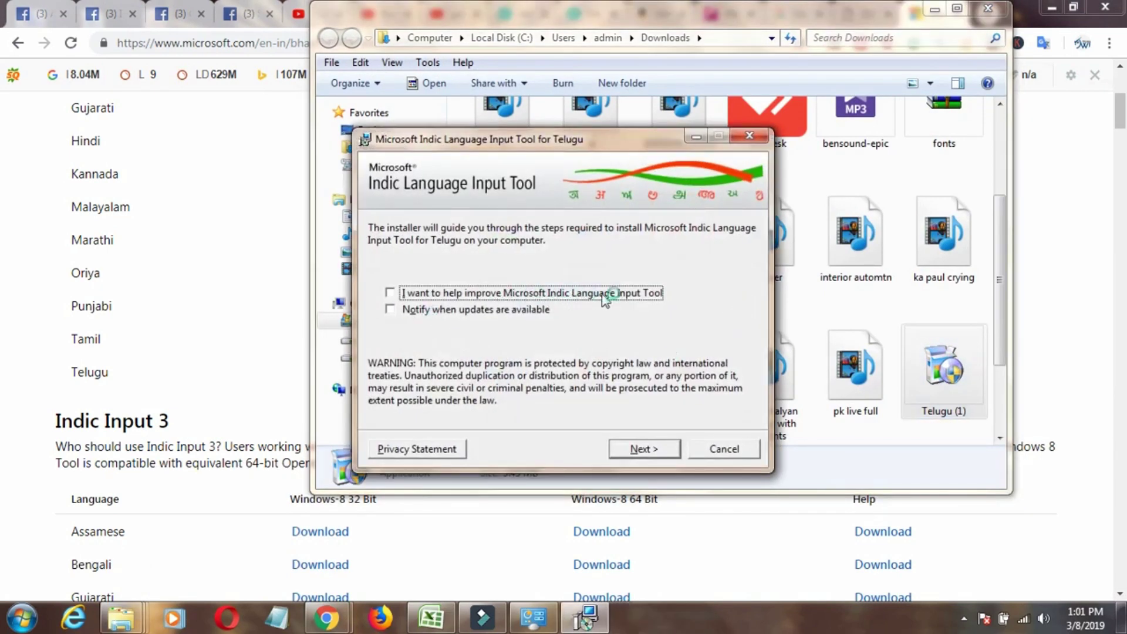
{"action": "left_click", "coordinate": [390, 292]}
{"action": "left_click", "coordinate": [644, 450]}
{"action": "left_click", "coordinate": [388, 413]}
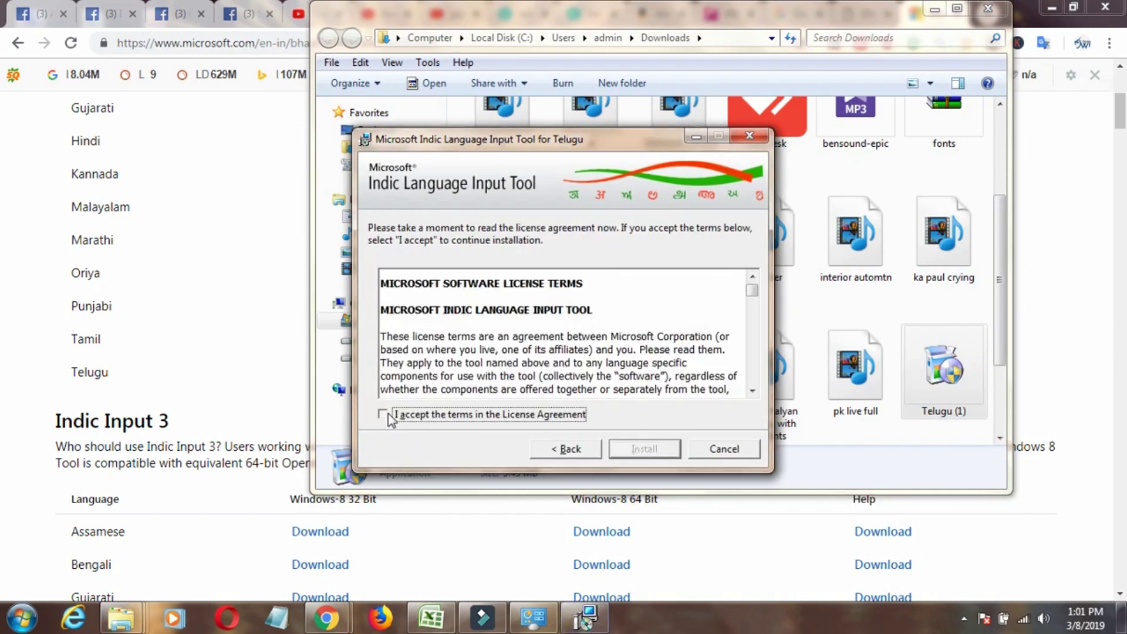
{"action": "left_click", "coordinate": [640, 449]}
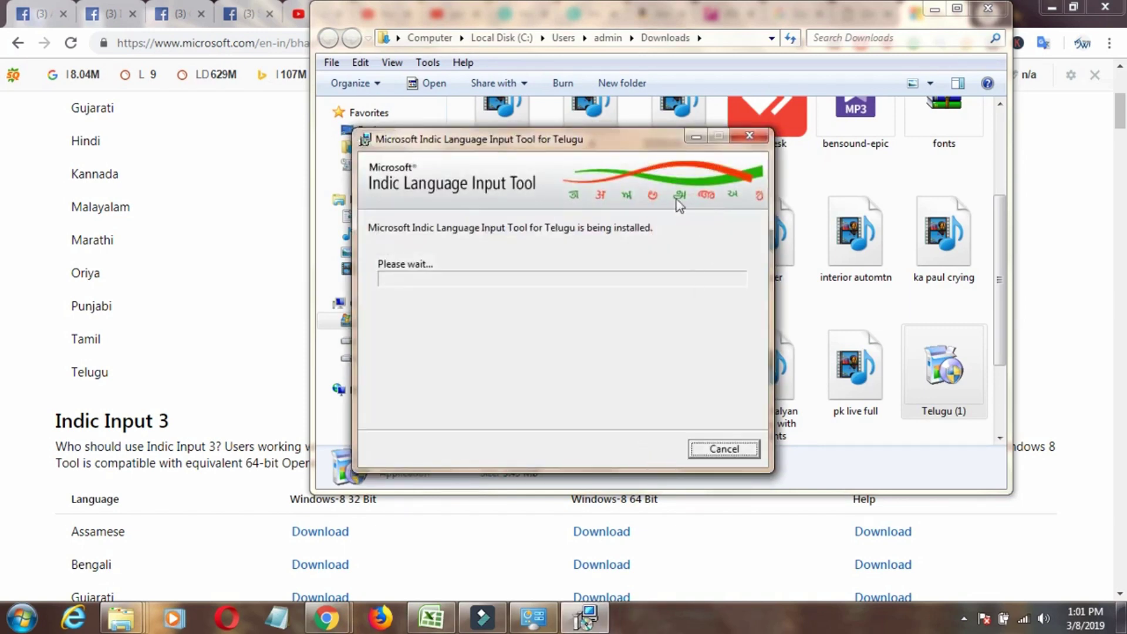
{"action": "left_click", "coordinate": [935, 9]}
{"action": "left_click_drag", "start_coordinate": [604, 134], "coordinate": [619, 139]}
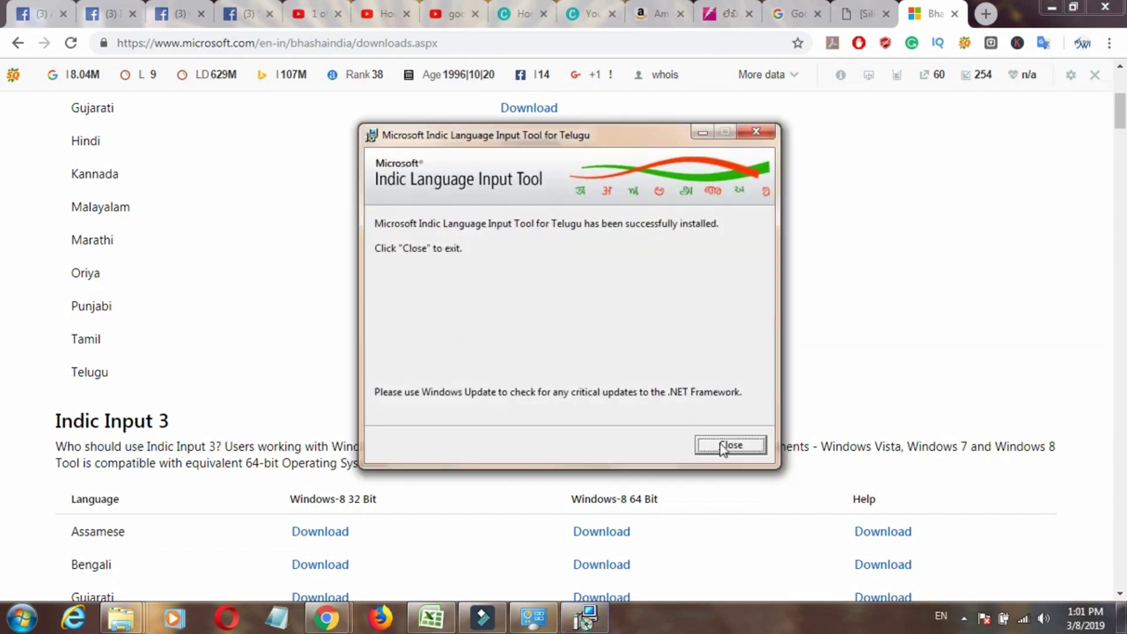
{"action": "left_click", "coordinate": [723, 446]}
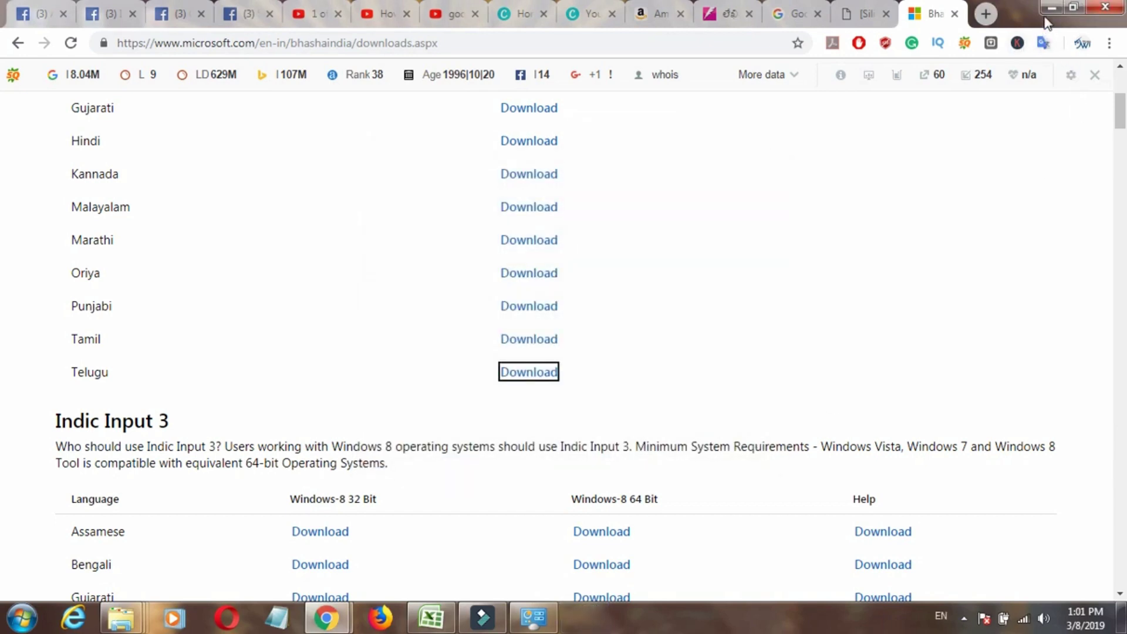
Minimize Chrome and check the taskbar's list of input languages.
{"action": "left_click", "coordinate": [1051, 7]}
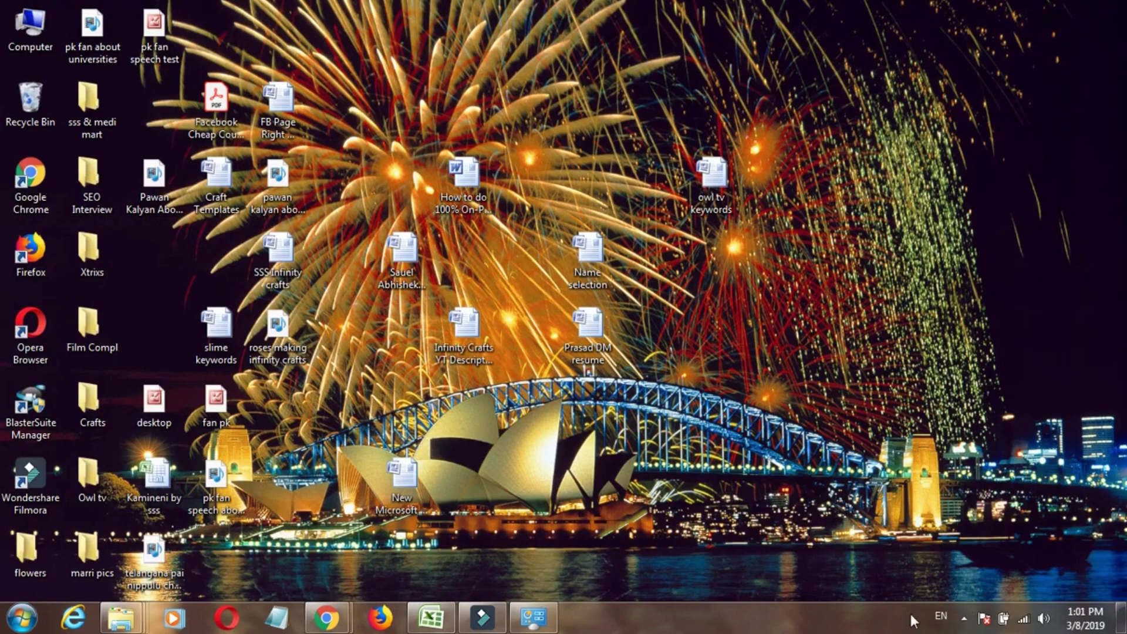
{"action": "left_click", "coordinate": [964, 620]}
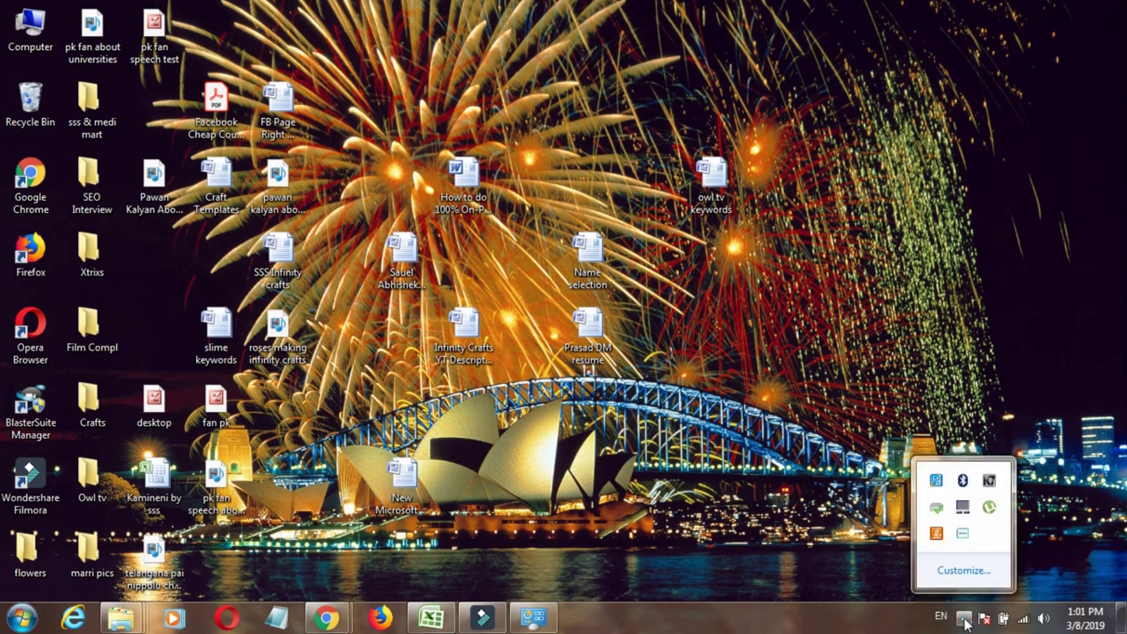
{"action": "left_click", "coordinate": [964, 619]}
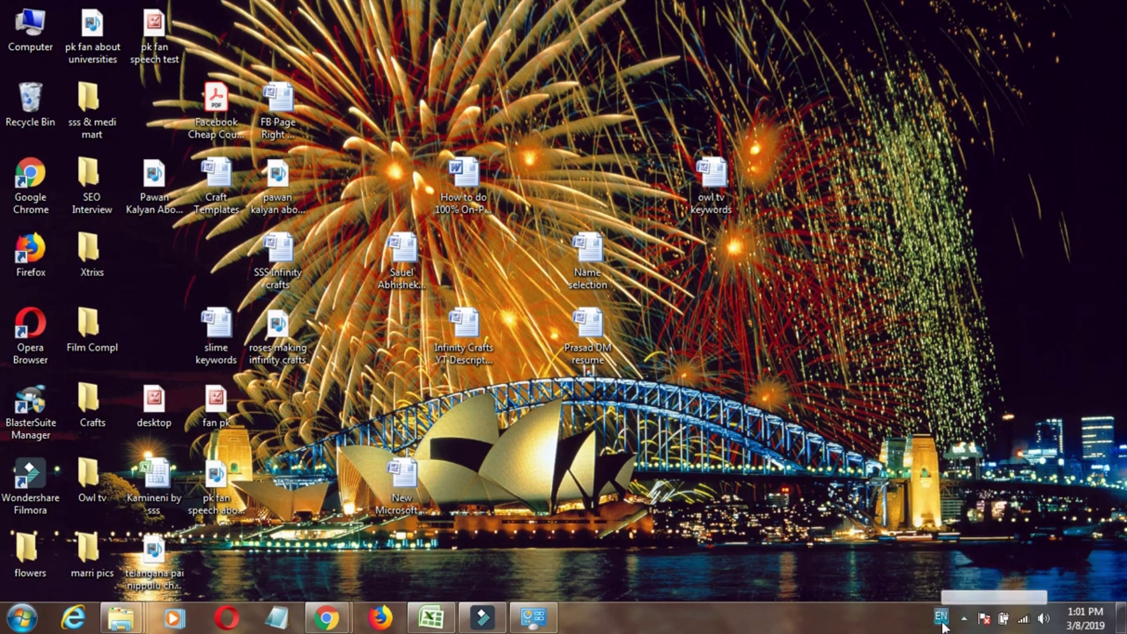
{"action": "left_click", "coordinate": [941, 626]}
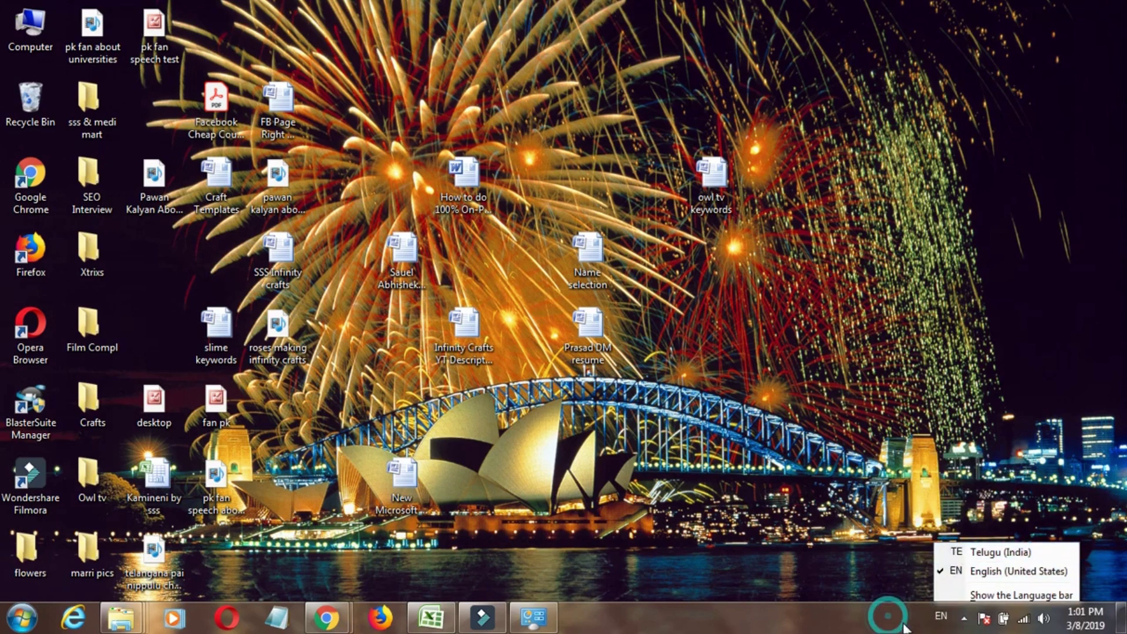
Open the 'New Microsoft Office Word Document' desktop file and place the cursor on the page.
{"action": "left_click", "coordinate": [929, 514]}
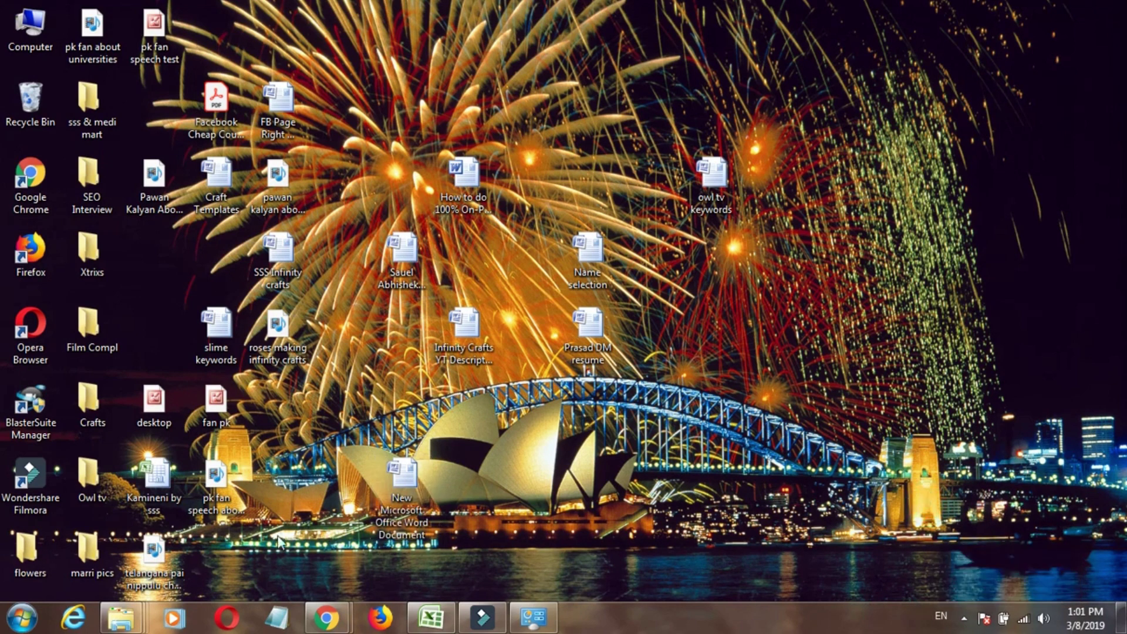
{"action": "double_click", "coordinate": [405, 479]}
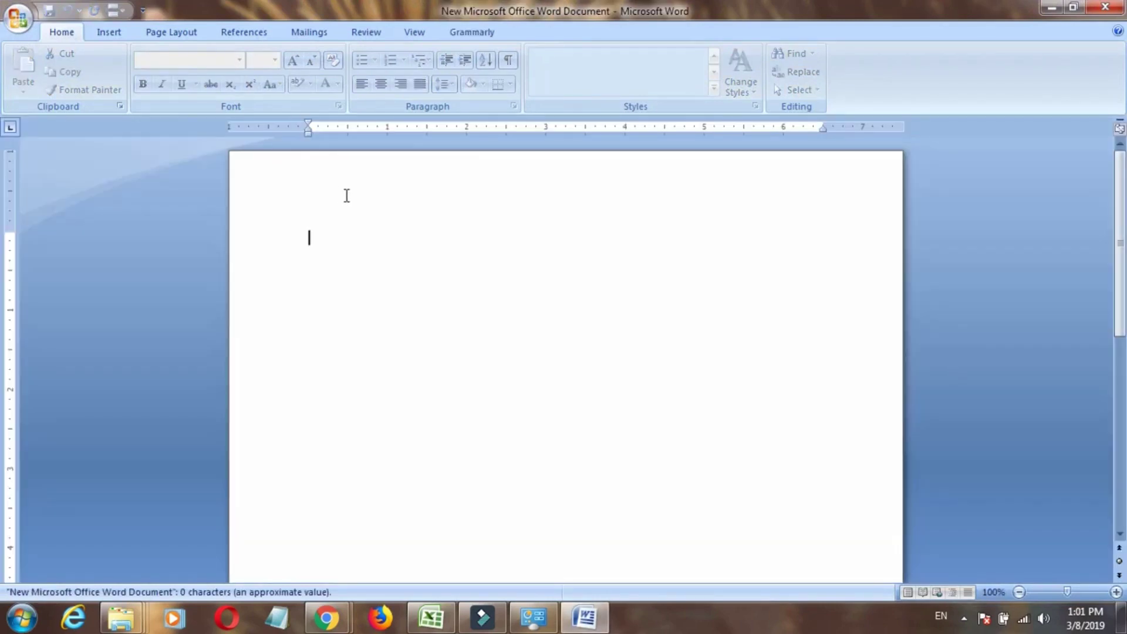
{"action": "left_click", "coordinate": [340, 194]}
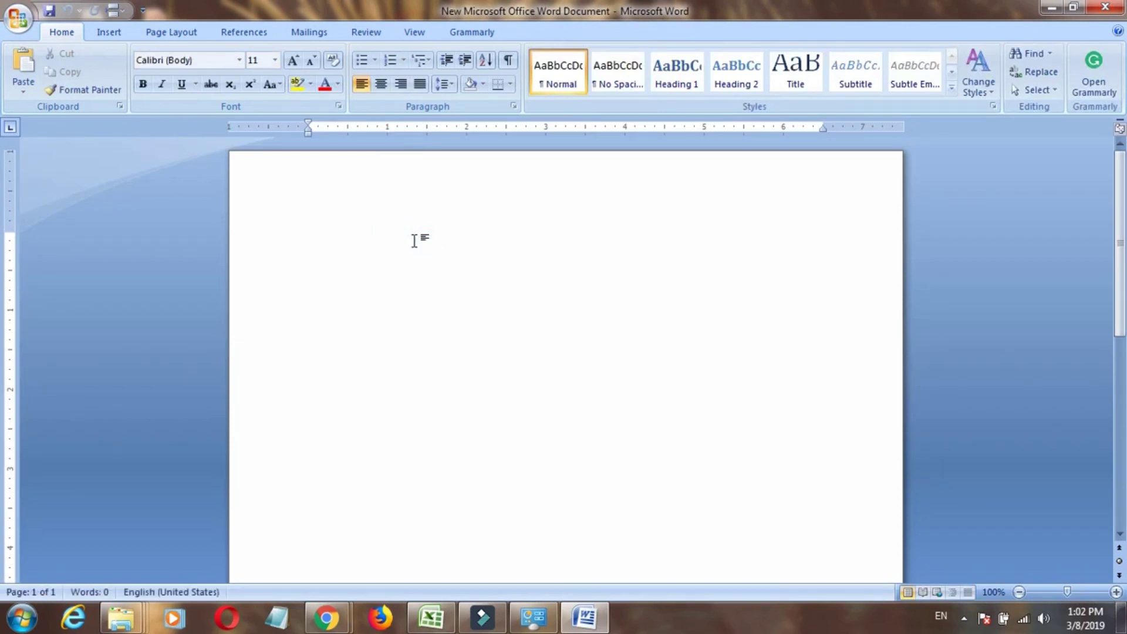
Delete the stray English letters and switch input to Telugu (India) at the page start.
{"action": "type", "text": "na"}
{"action": "key", "text": "BackSpace"}
{"action": "key", "text": "BackSpace"}
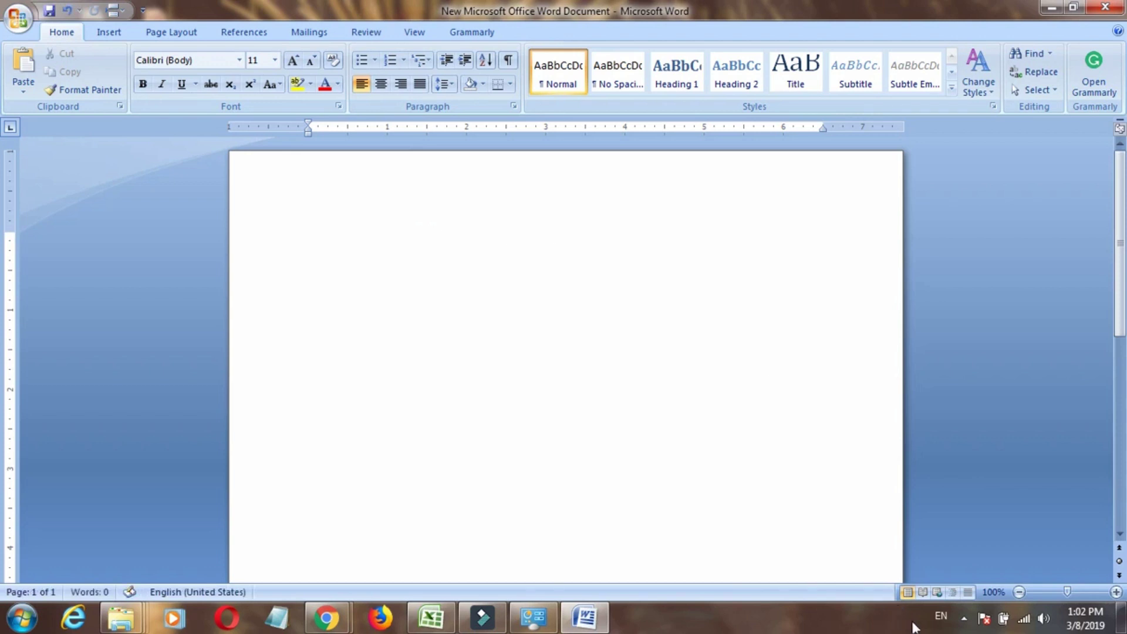
{"action": "left_click", "coordinate": [941, 616]}
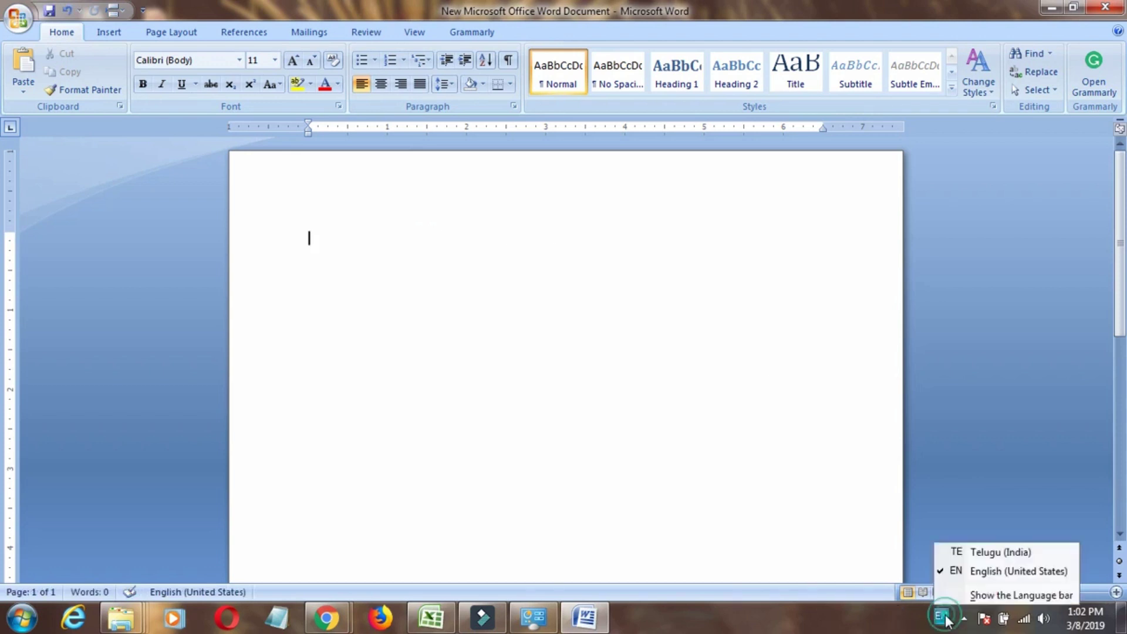
{"action": "left_click", "coordinate": [978, 554]}
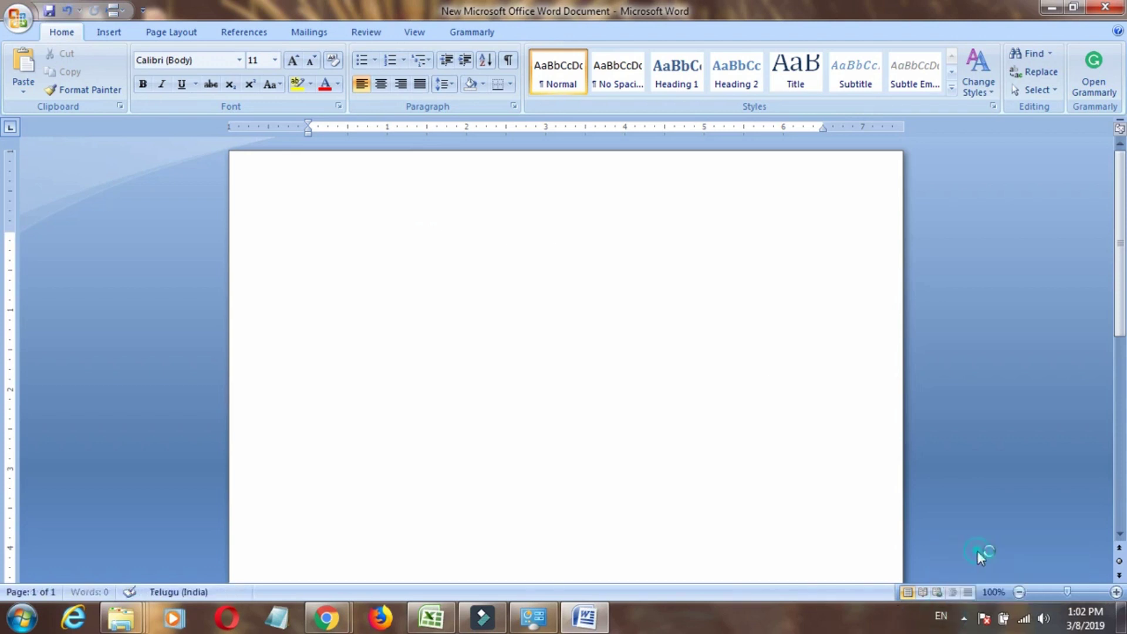
{"action": "left_click", "coordinate": [376, 225]}
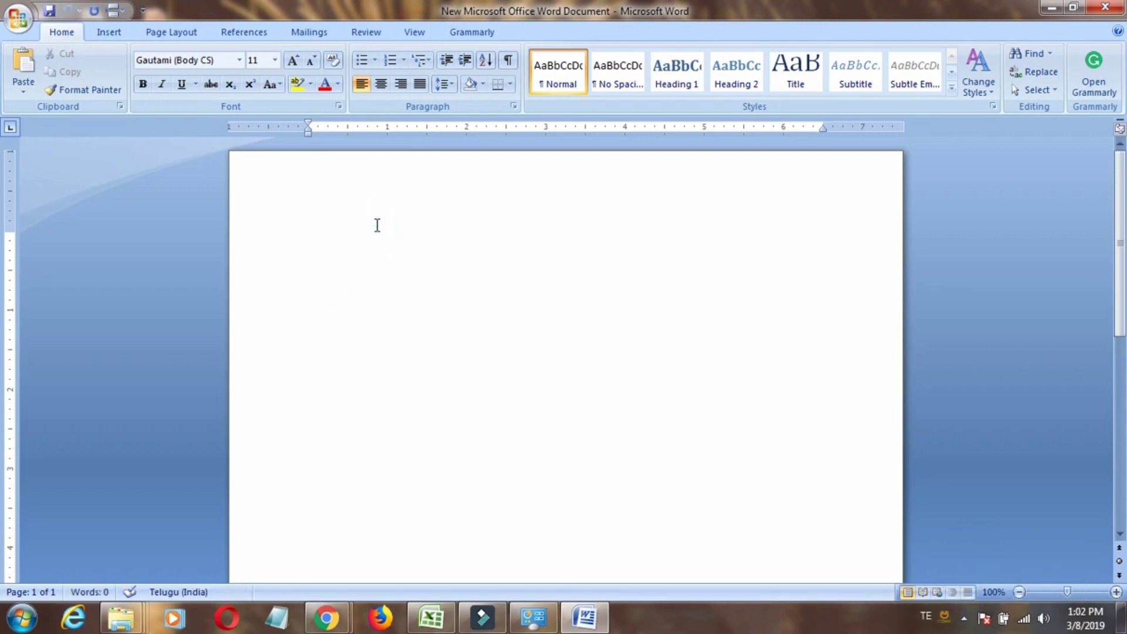
Type the Telugu line నా పేరు followed by the user's first name and surname.
{"action": "type", "text": "నా"}
{"action": "type", "text": " p"}
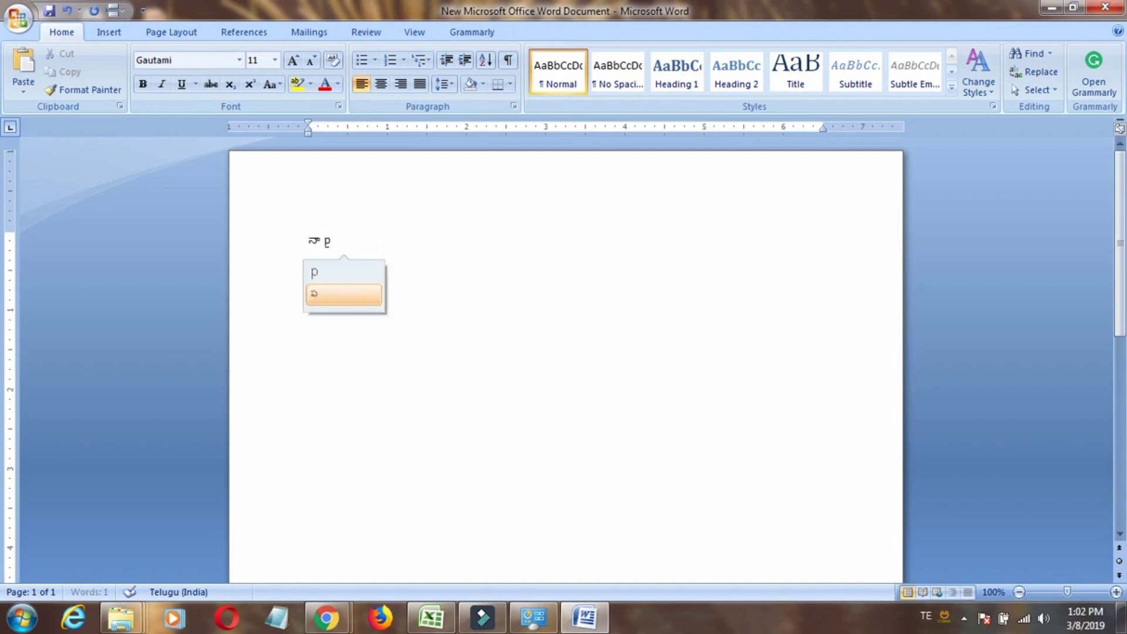
{"action": "type", "text": "eru"}
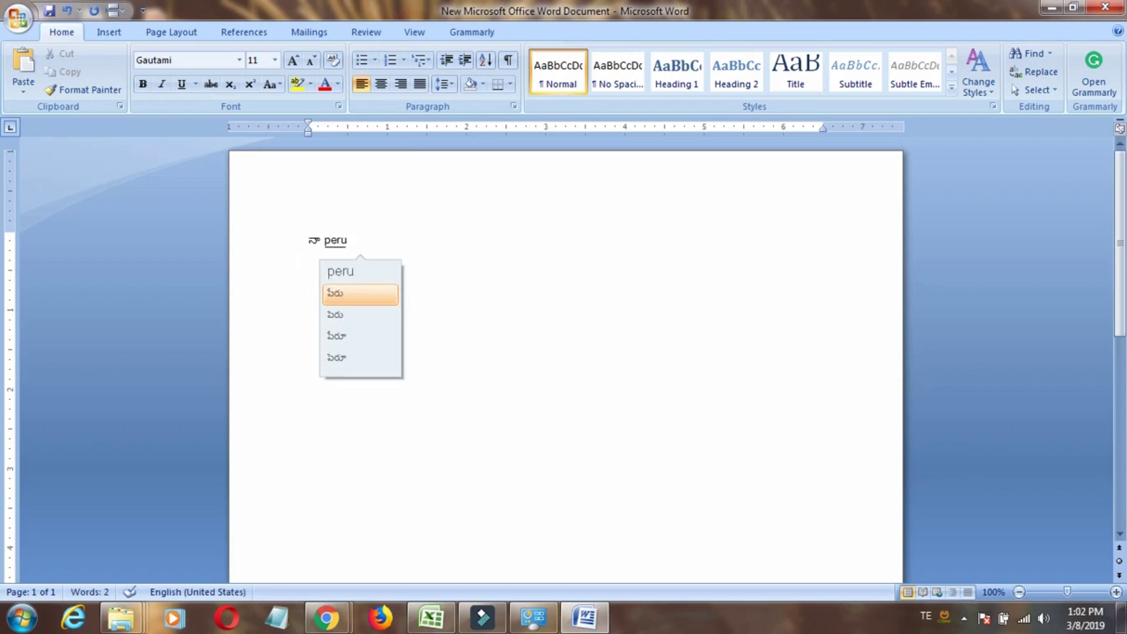
{"action": "key", "text": "Return"}
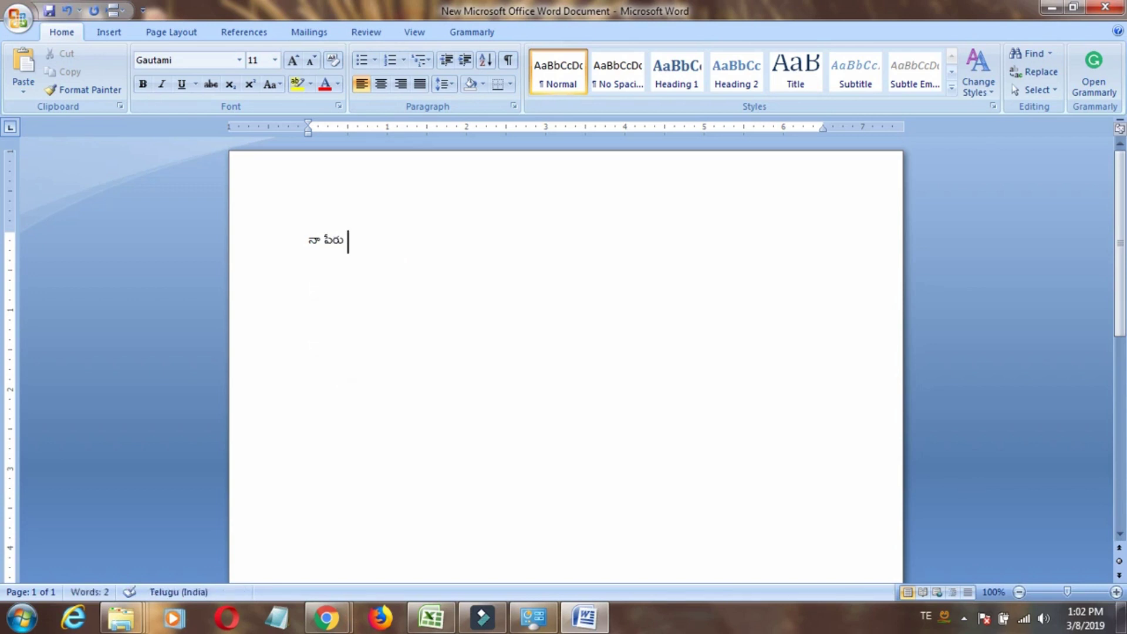
{"action": "type", "text": "ravin"}
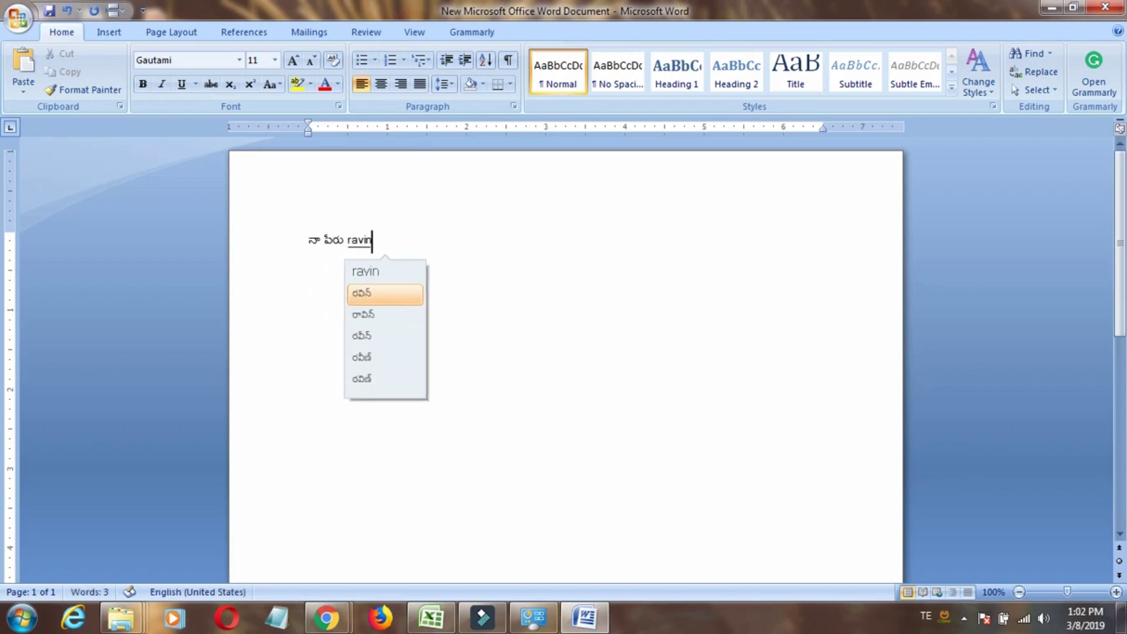
{"action": "type", "text": "dra"}
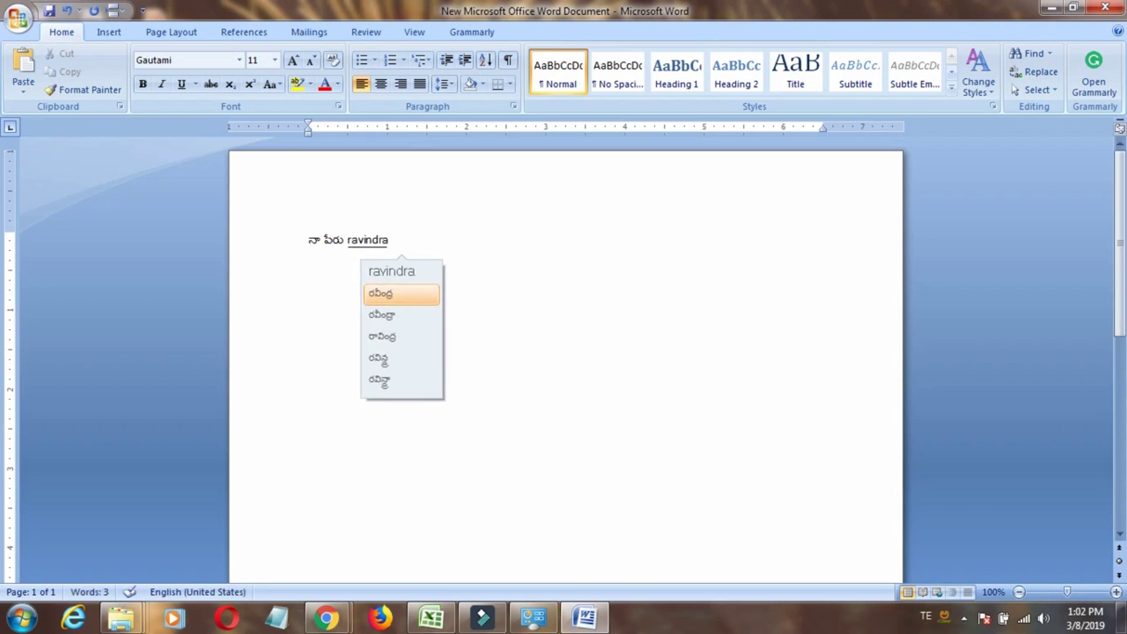
{"action": "key", "text": "Return"}
{"action": "type", "text": "pras"}
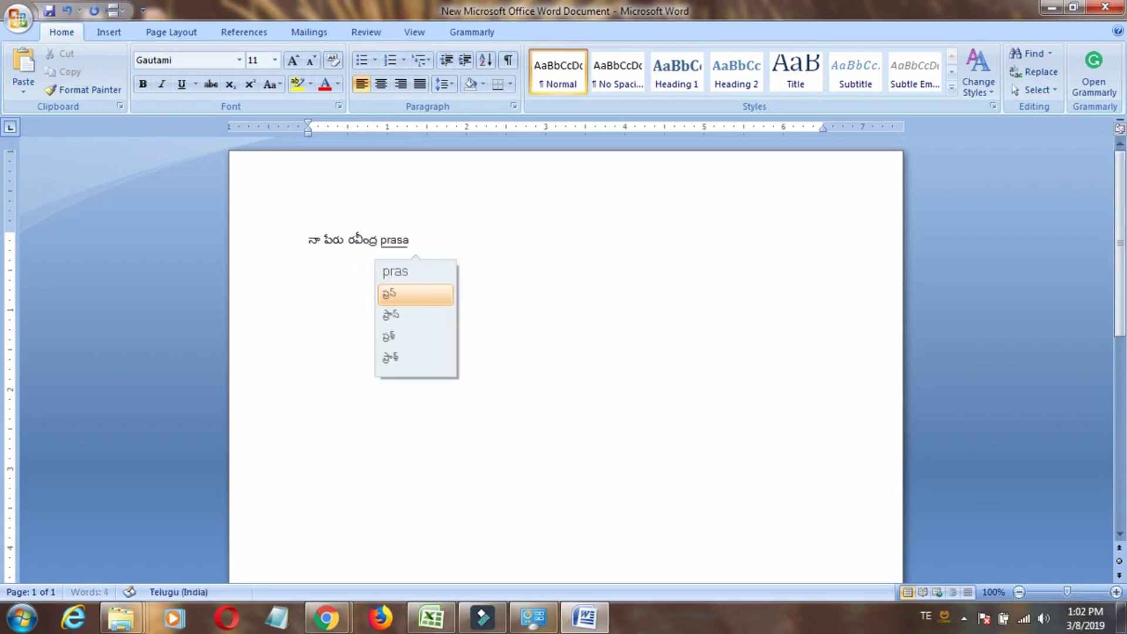
{"action": "type", "text": "ad"}
{"action": "key", "text": "Return"}
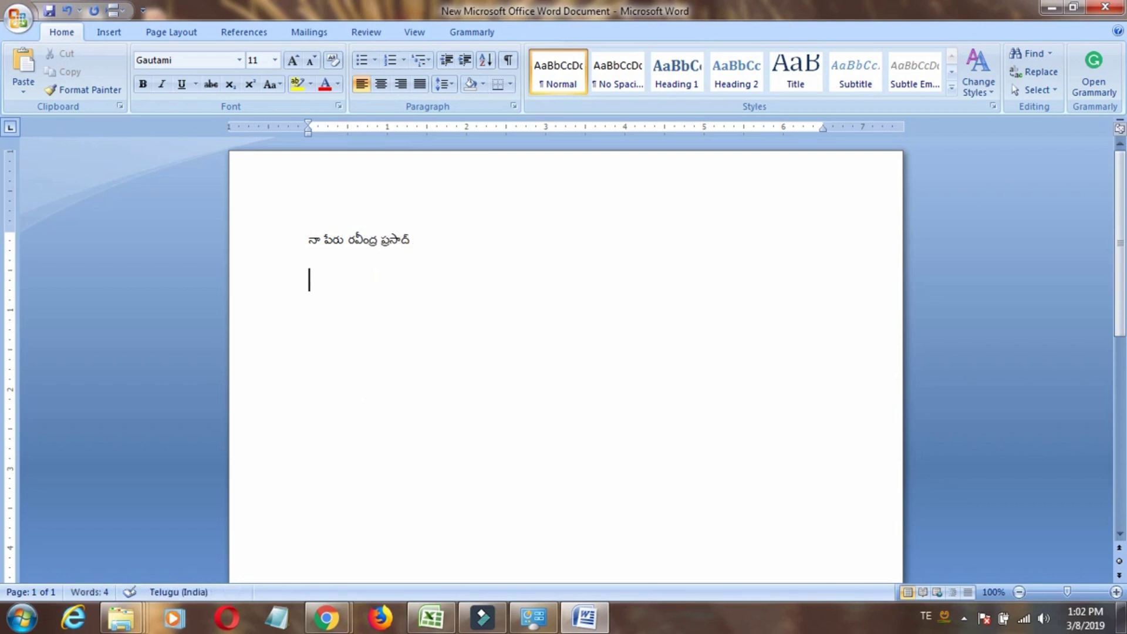
Type హాయ్ to begin the second line, removing a stray transliterated word.
{"action": "type", "text": "hai"}
{"action": "key", "text": "BackSpace"}
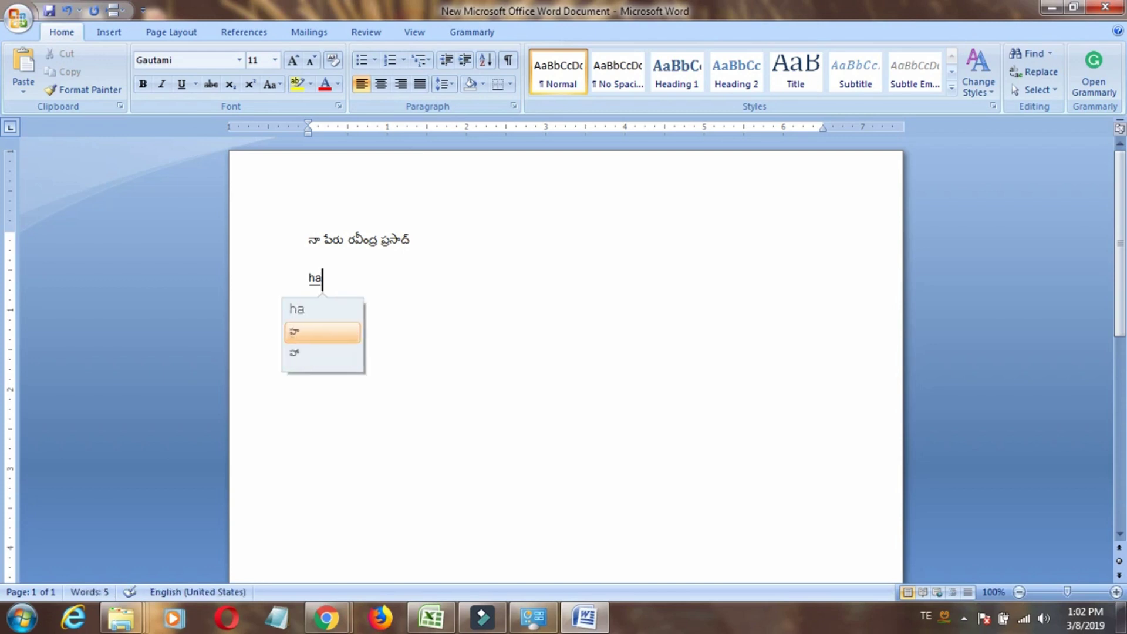
{"action": "type", "text": "y"}
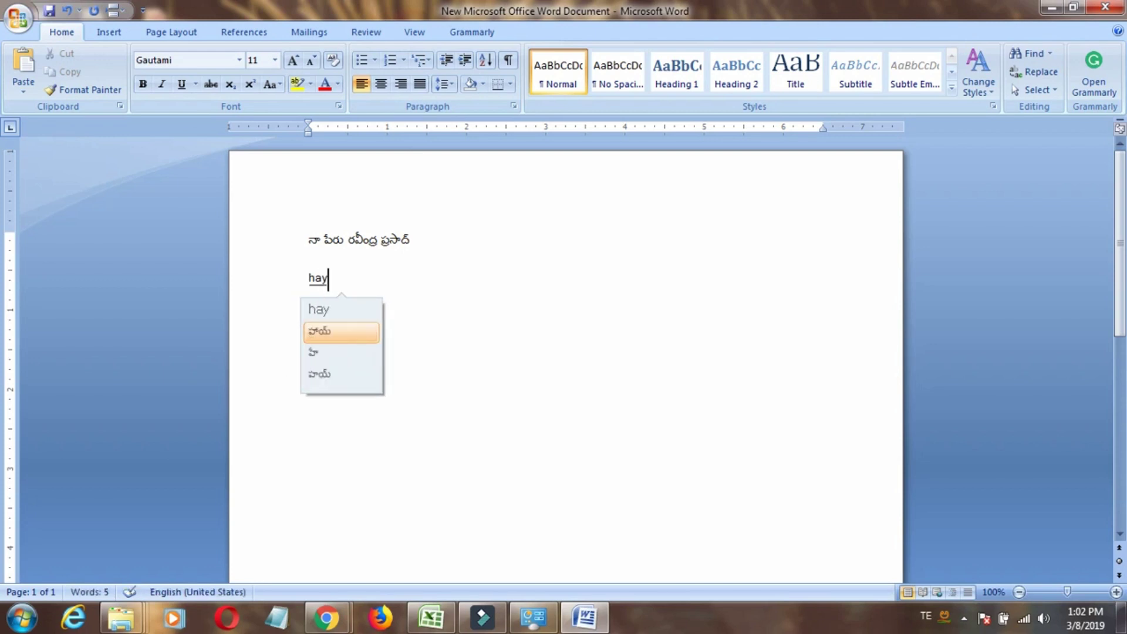
{"action": "key", "text": "space"}
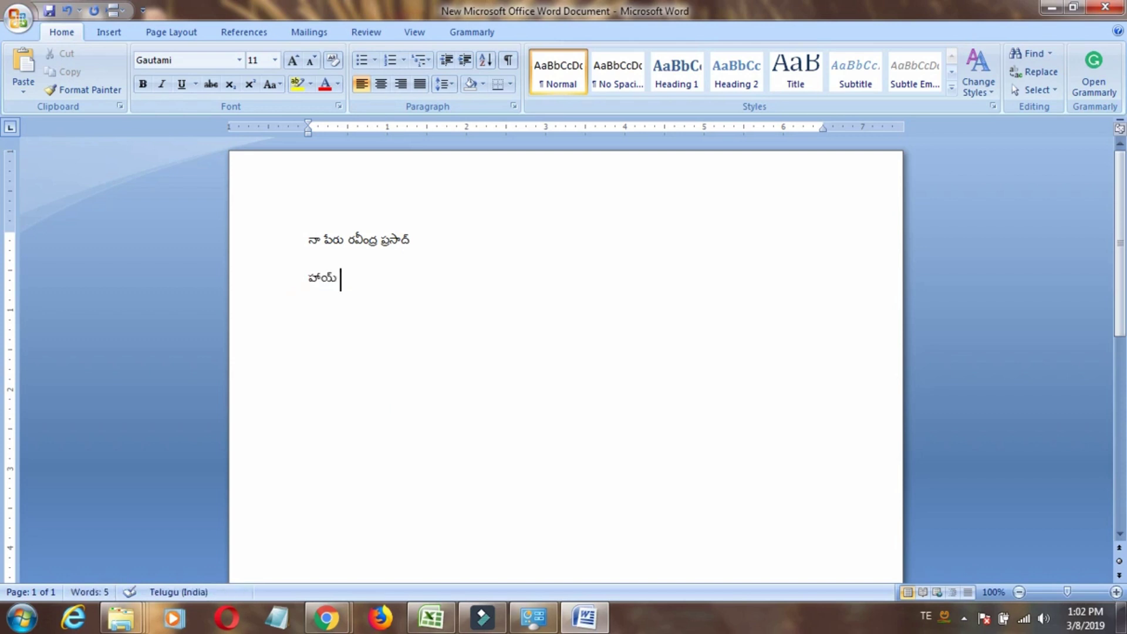
{"action": "type", "text": "welcom"}
{"action": "key", "text": "space"}
{"action": "type", "text": "i"}
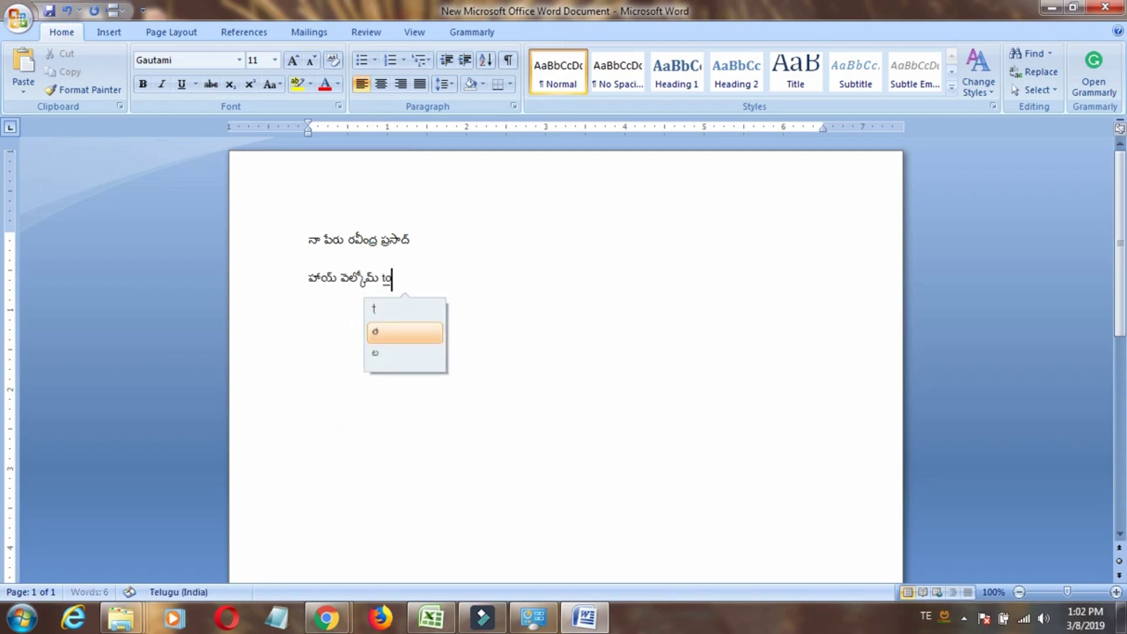
{"action": "key", "text": "Escape"}
{"action": "key", "text": "BackSpace"}
{"action": "key", "text": "BackSpace"}
{"action": "key", "text": "BackSpace"}
{"action": "key", "text": "BackSpace"}
{"action": "key", "text": "BackSpace"}
{"action": "key", "text": "BackSpace"}
{"action": "key", "text": "BackSpace"}
{"action": "key", "text": "BackSpace"}
{"action": "key", "text": "BackSpace"}
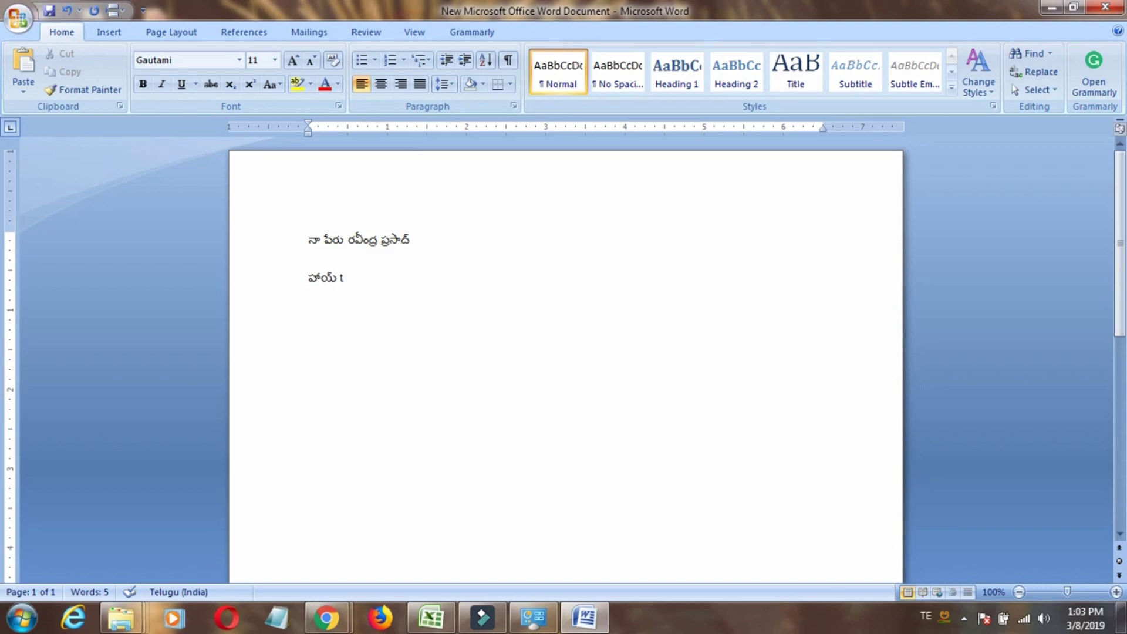
Add తెలుగు లో టైప్ చేయటం ఎలా after హాయ్ to complete the line.
{"action": "type", "text": "elugu"}
{"action": "key", "text": "space"}
{"action": "type", "text": "lo"}
{"action": "key", "text": "space"}
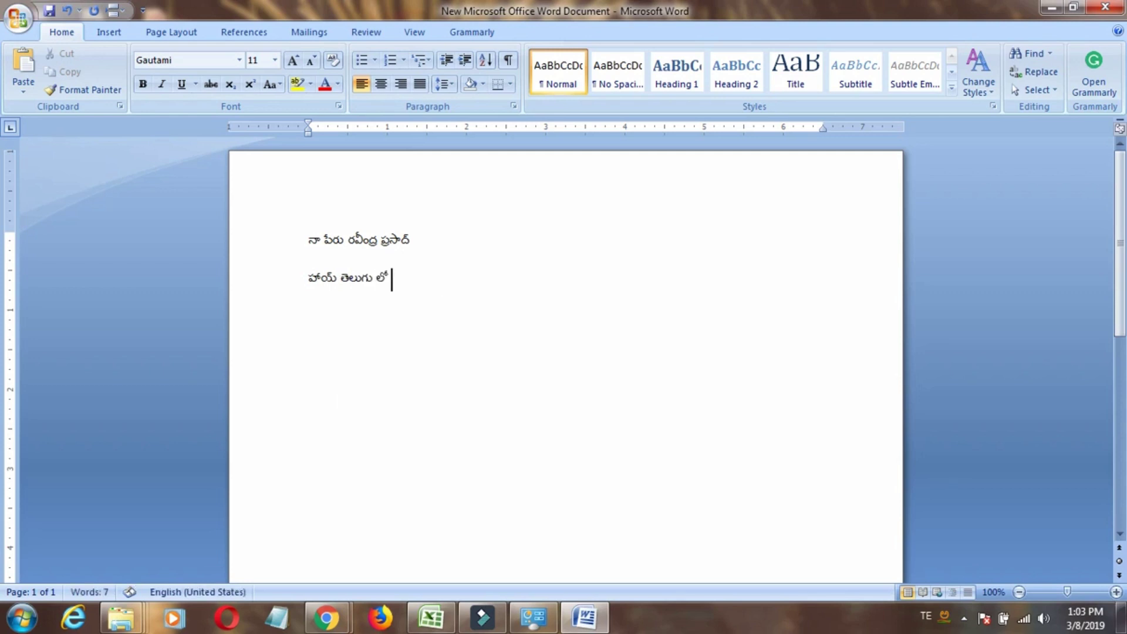
{"action": "type", "text": "type"}
{"action": "key", "text": "space"}
{"action": "type", "text": "cheyt"}
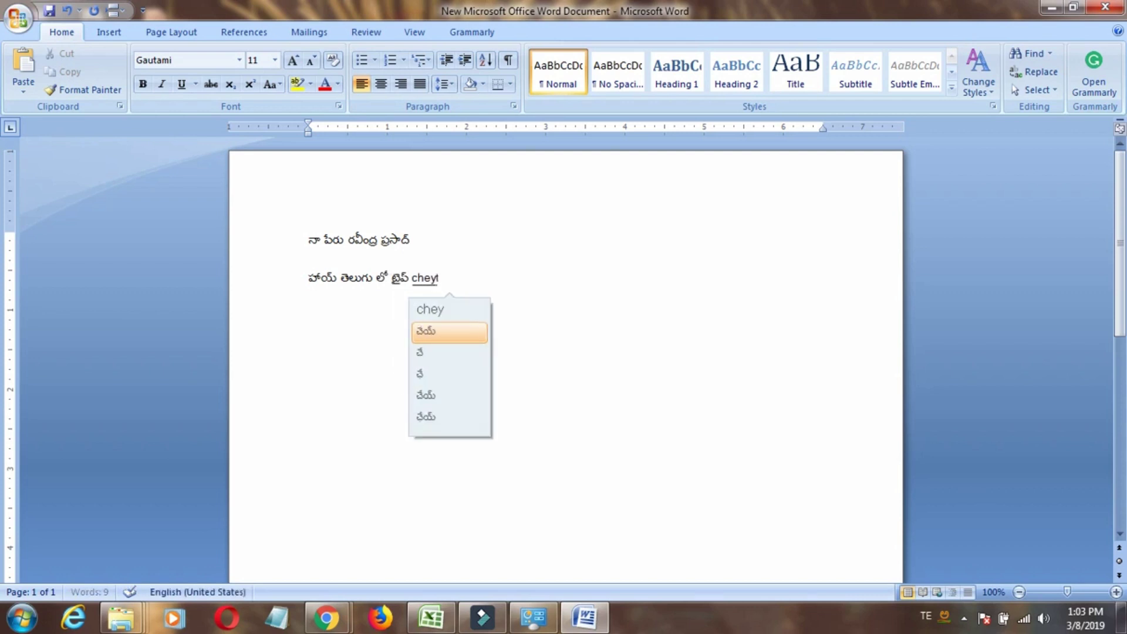
{"action": "type", "text": "ata"}
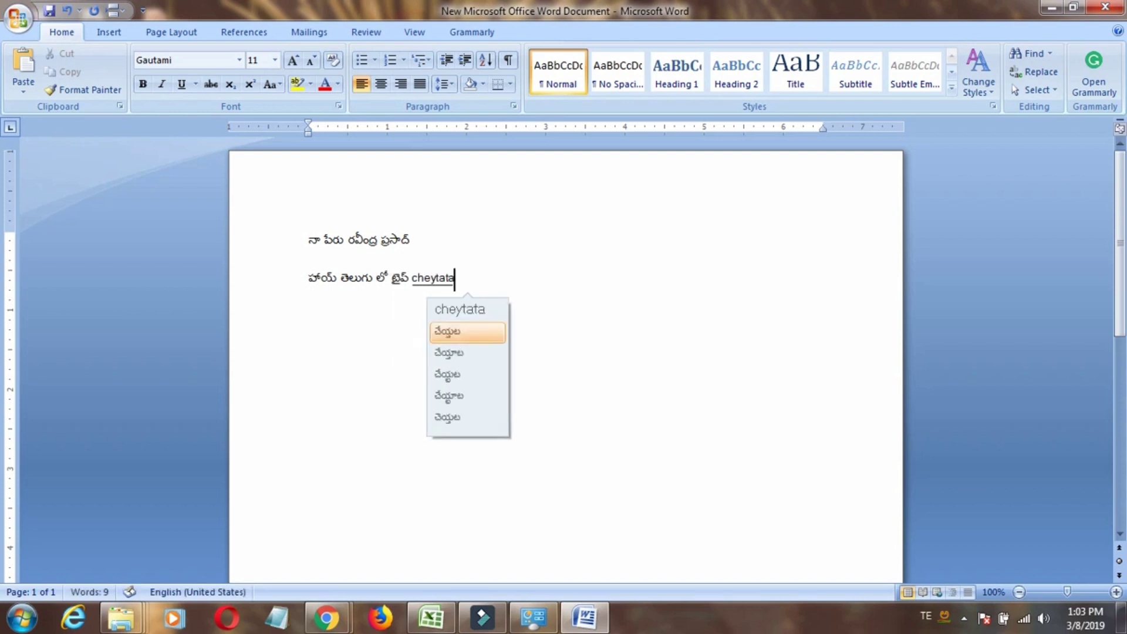
{"action": "key", "text": "BackSpace"}
{"action": "key", "text": "BackSpace"}
{"action": "key", "text": "BackSpace"}
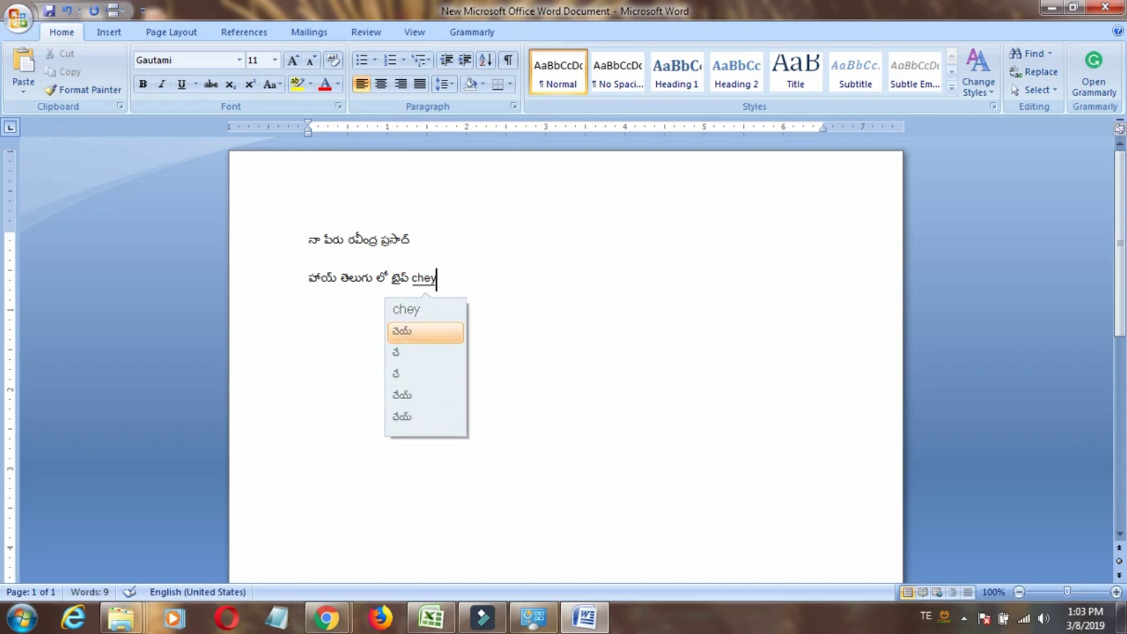
{"action": "type", "text": "atam"}
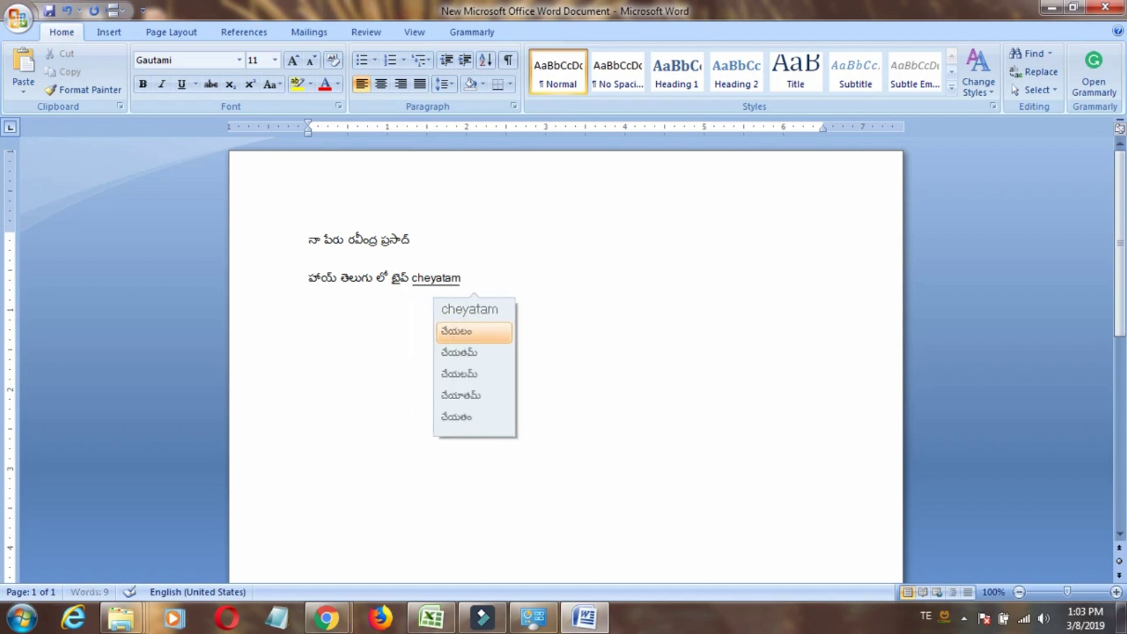
{"action": "key", "text": "space"}
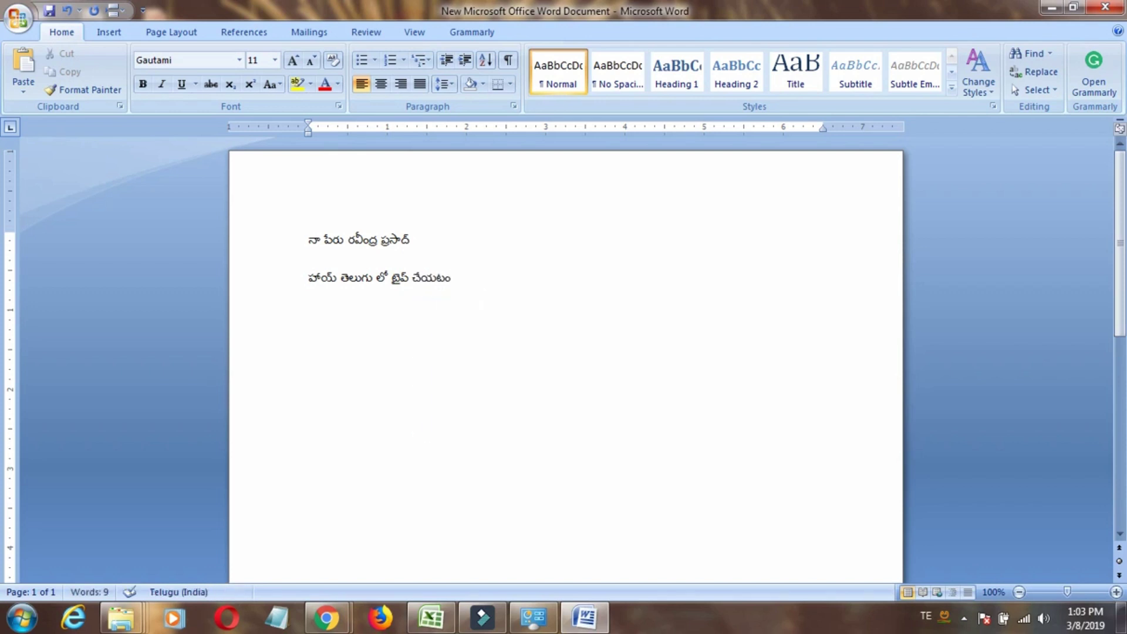
{"action": "type", "text": "ela"}
{"action": "key", "text": "space"}
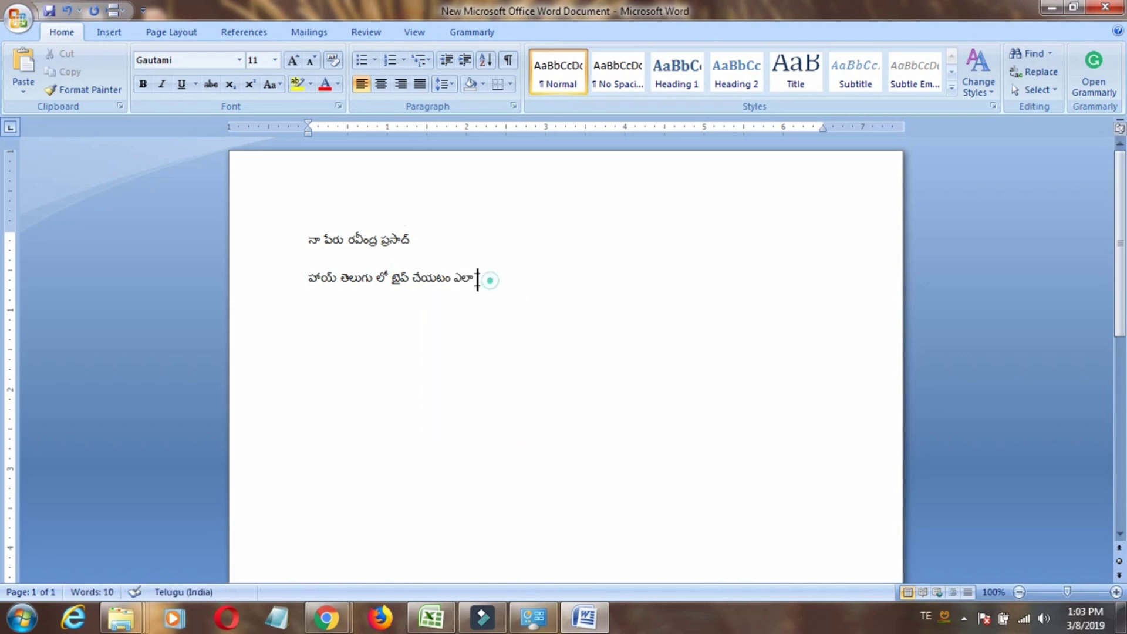
Select the second Telugu line and apply the Gurajada font.
{"action": "left_click_drag", "start_coordinate": [488, 280], "coordinate": [290, 284]}
{"action": "left_click", "coordinate": [237, 62]}
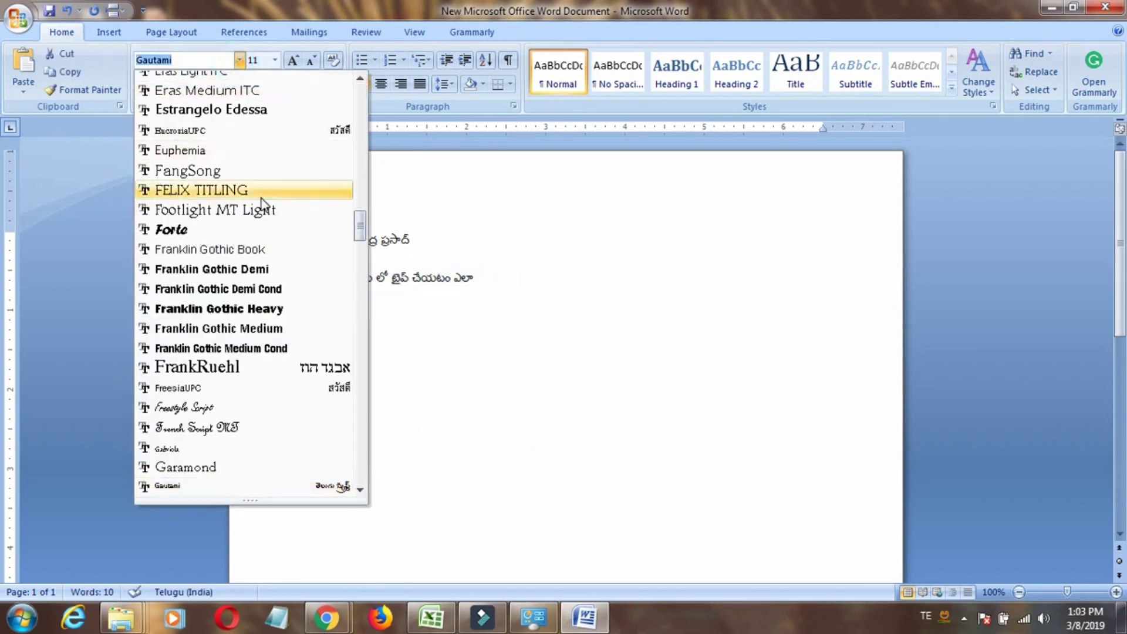
{"action": "scroll", "coordinate": [239, 252], "scroll_direction": "down", "scroll_amount": 2}
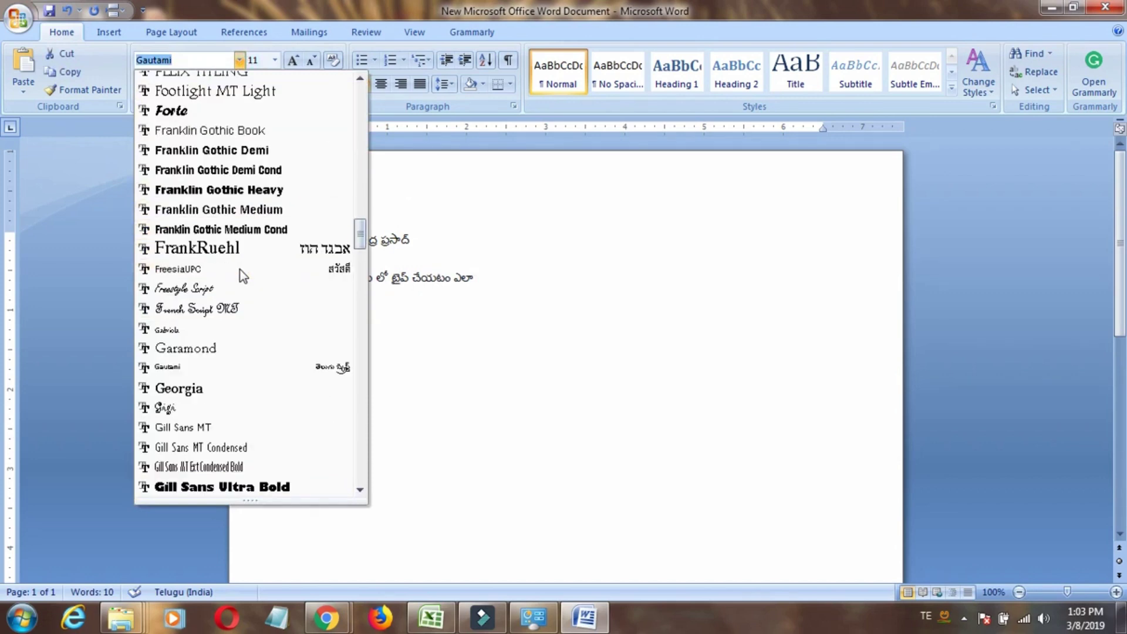
{"action": "scroll", "coordinate": [240, 269], "scroll_direction": "down", "scroll_amount": 1}
{"action": "left_click", "coordinate": [306, 156]}
{"action": "left_click", "coordinate": [245, 62]}
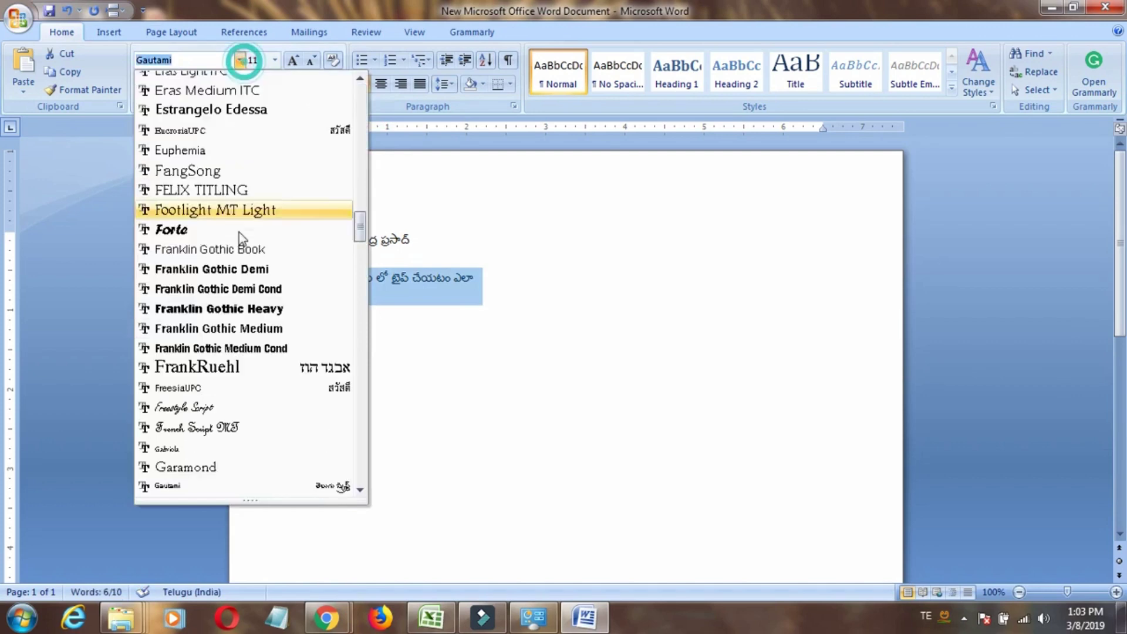
{"action": "scroll", "coordinate": [241, 235], "scroll_direction": "down", "scroll_amount": 15}
{"action": "scroll", "coordinate": [244, 255], "scroll_direction": "down", "scroll_amount": 1}
{"action": "scroll", "coordinate": [244, 256], "scroll_direction": "down", "scroll_amount": 3}
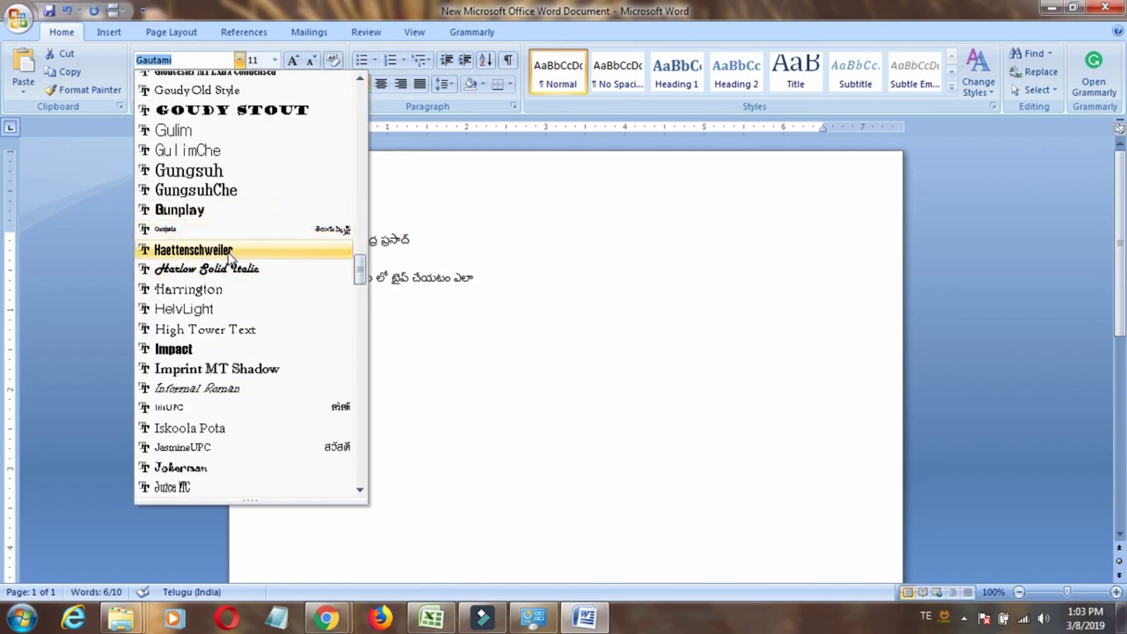
{"action": "left_click", "coordinate": [224, 226]}
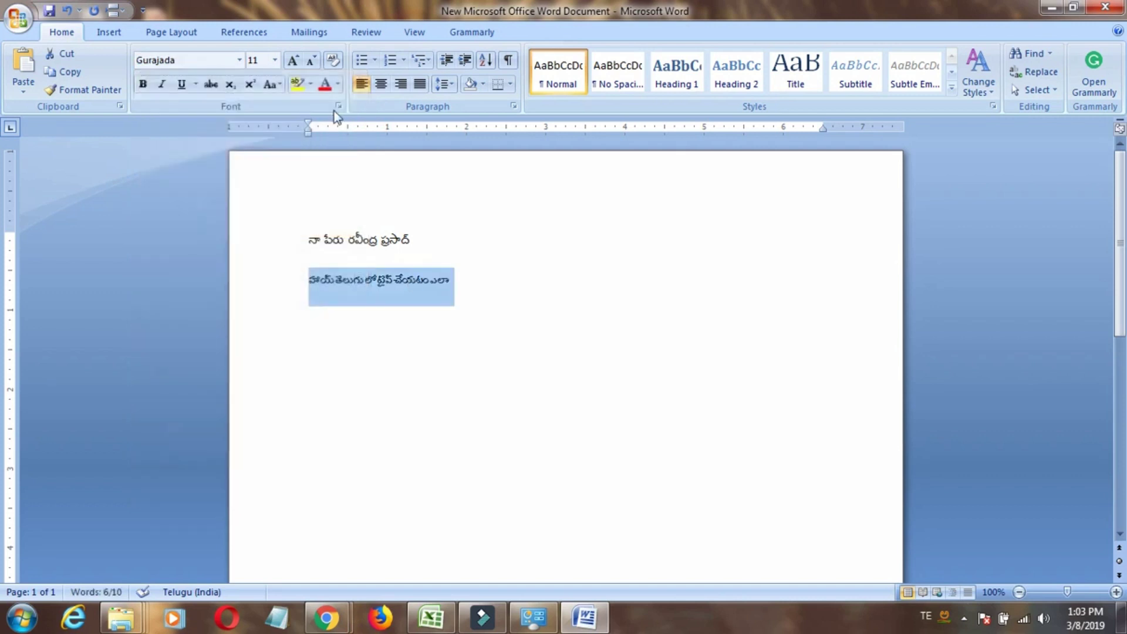
Set the second line to 24 pt and bold.
{"action": "left_click", "coordinate": [273, 62]}
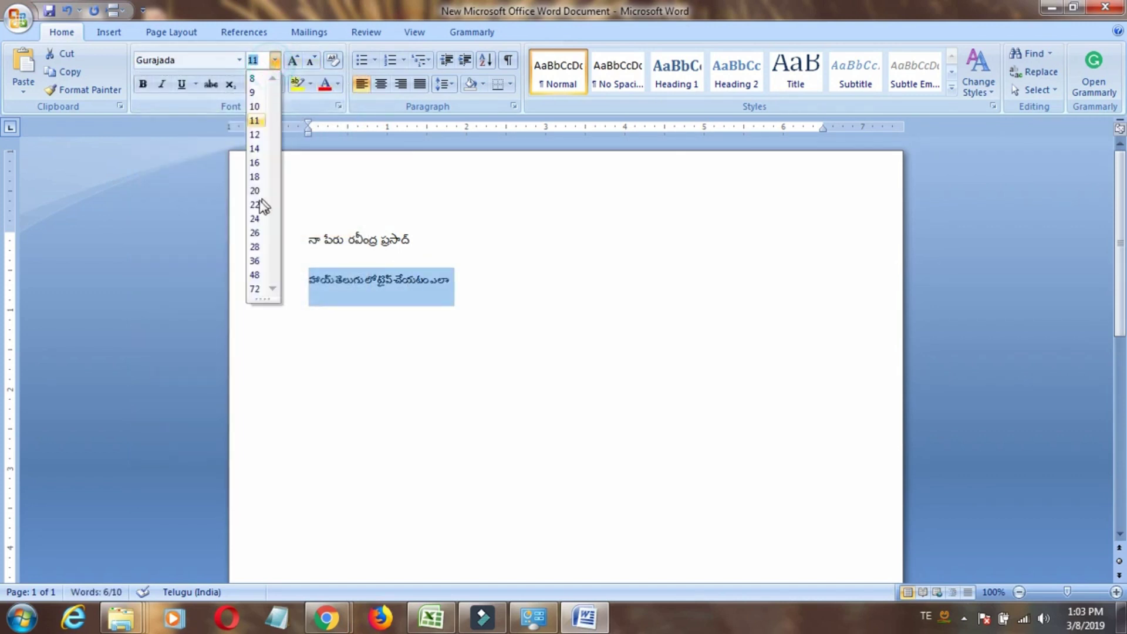
{"action": "left_click", "coordinate": [256, 220]}
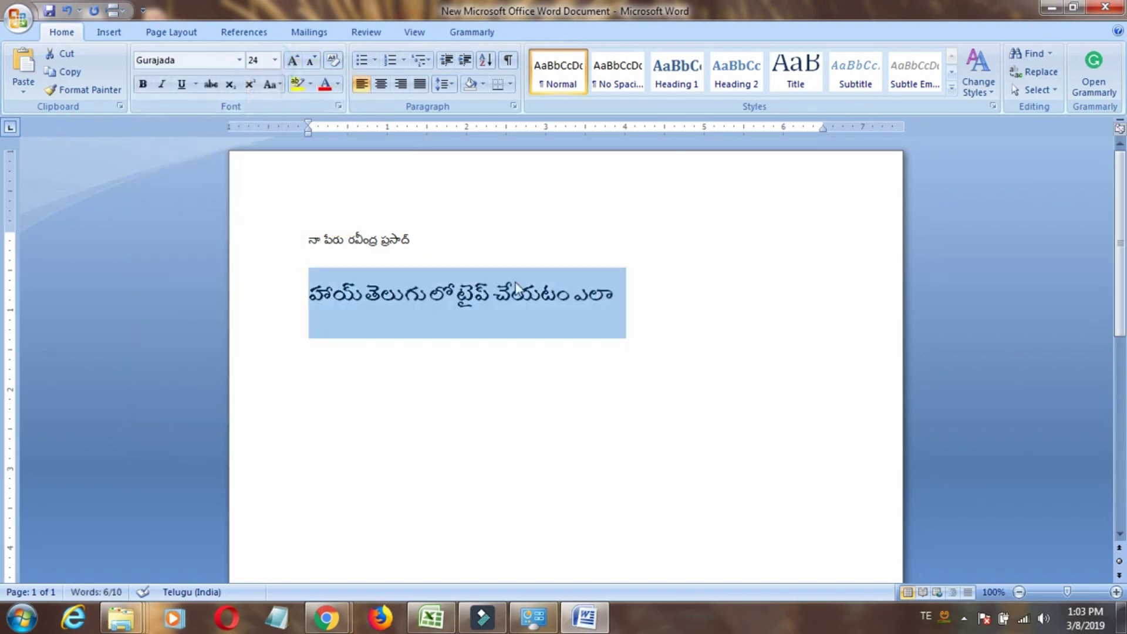
{"action": "left_click", "coordinate": [142, 85]}
{"action": "left_click", "coordinate": [715, 297]}
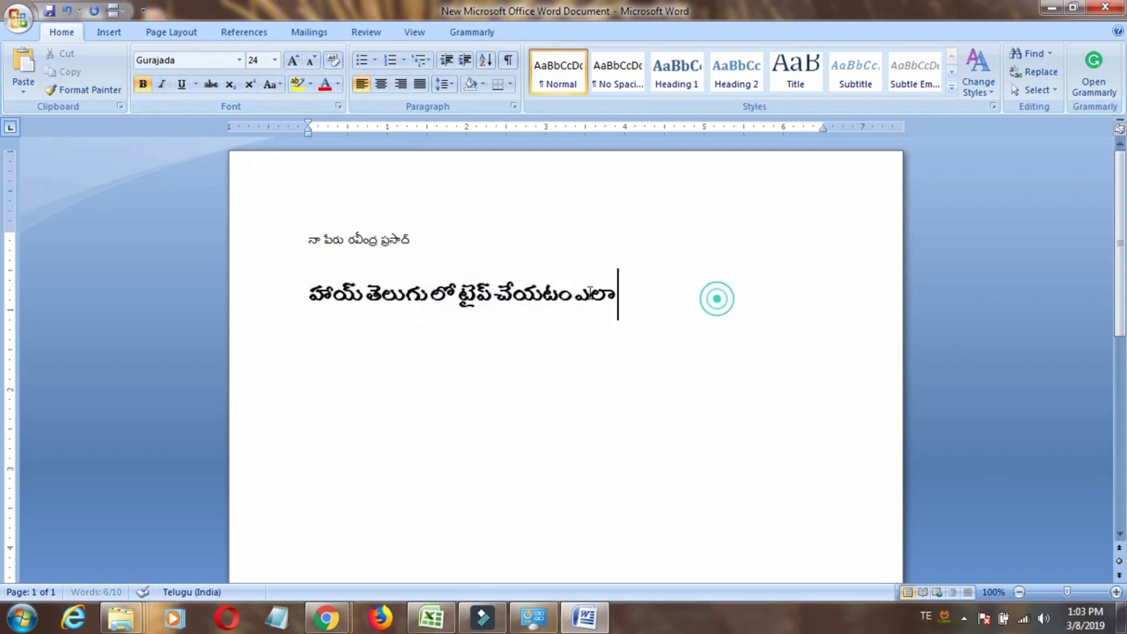
Select the first Telugu line, apply Bold, and deselect it.
{"action": "left_click_drag", "start_coordinate": [458, 237], "coordinate": [273, 249]}
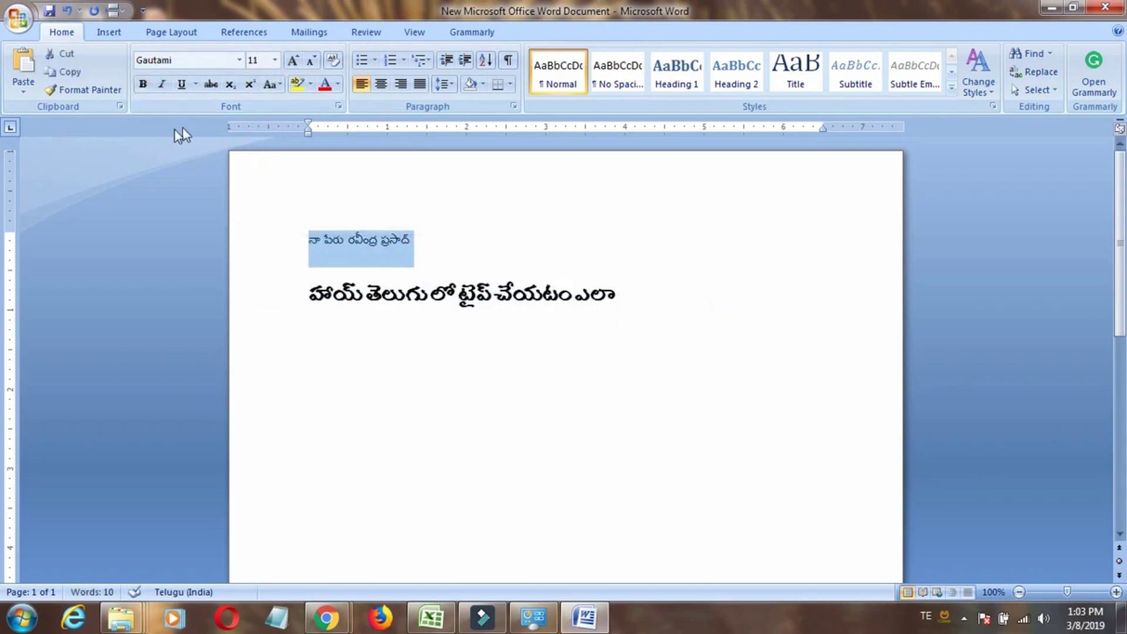
{"action": "left_click", "coordinate": [143, 84]}
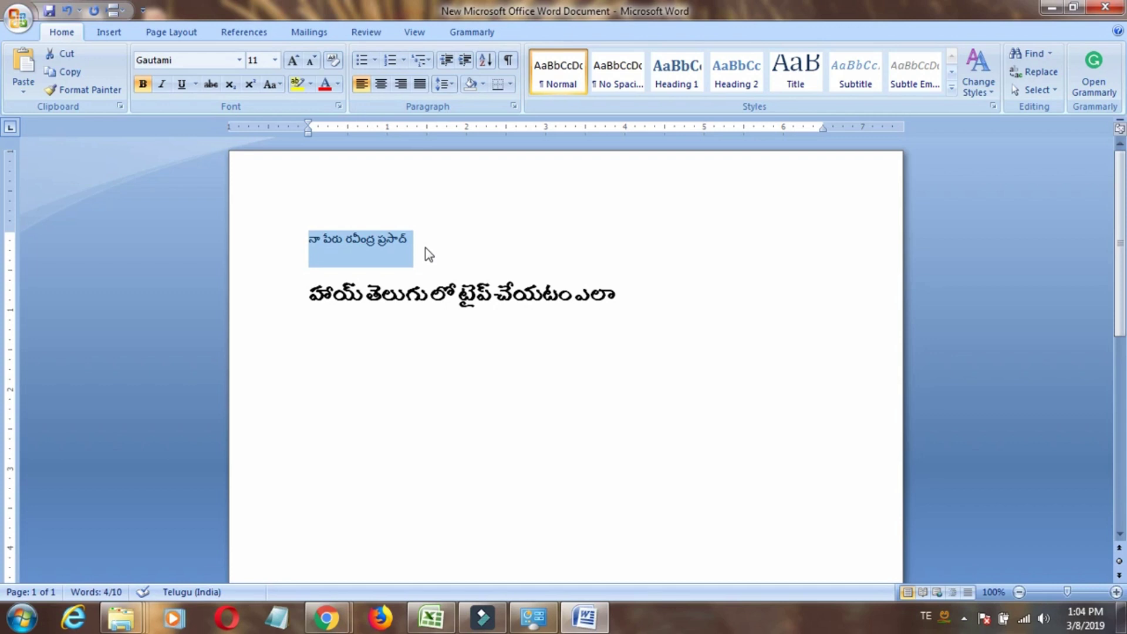
{"action": "left_click", "coordinate": [425, 248]}
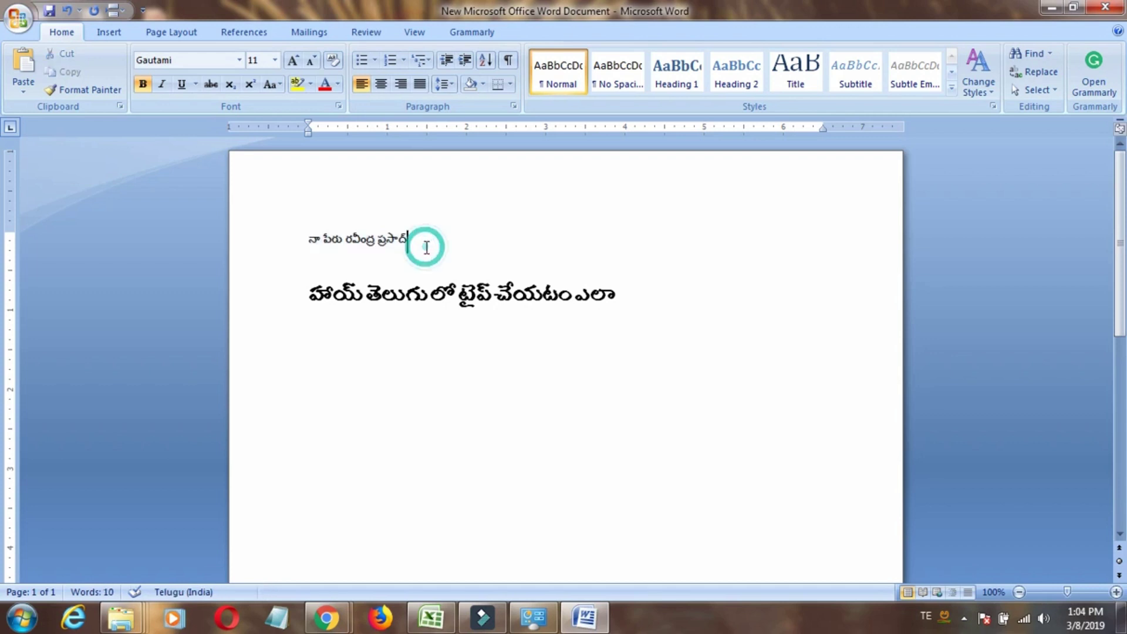